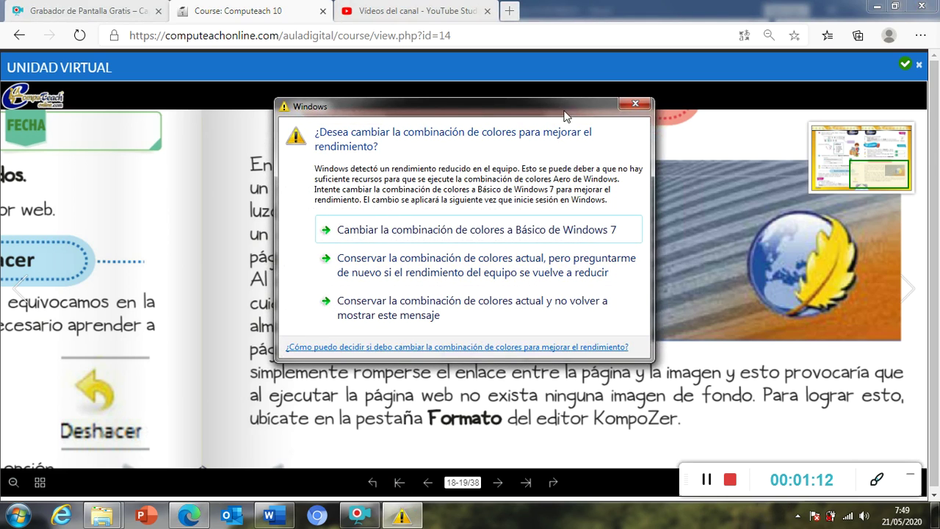
Dismiss the Windows color scheme warning and turn the digital book to the Trabajemos instructions on pages 20-21.
{"action": "left_click", "coordinate": [634, 105]}
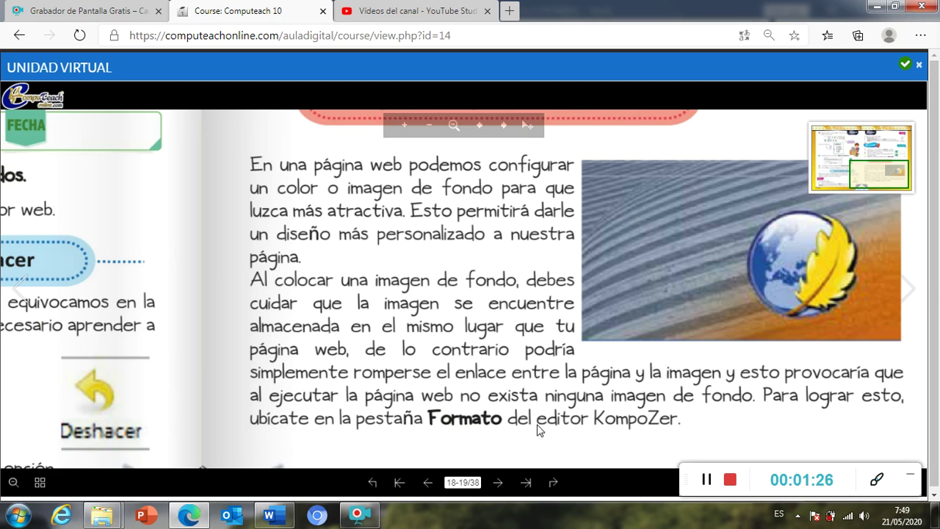
{"action": "left_click", "coordinate": [497, 482]}
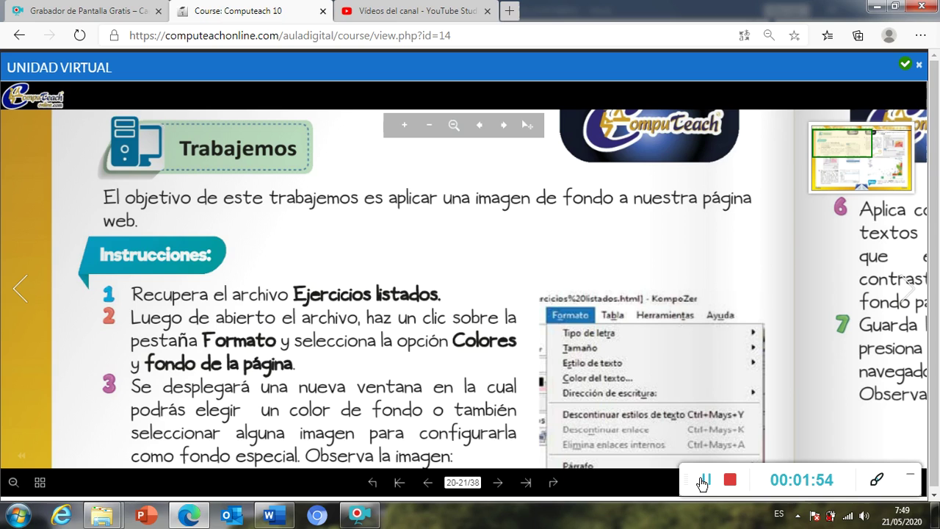
Search the installed programs for "ko" and launch KompoZer.
{"action": "left_click", "coordinate": [10, 511]}
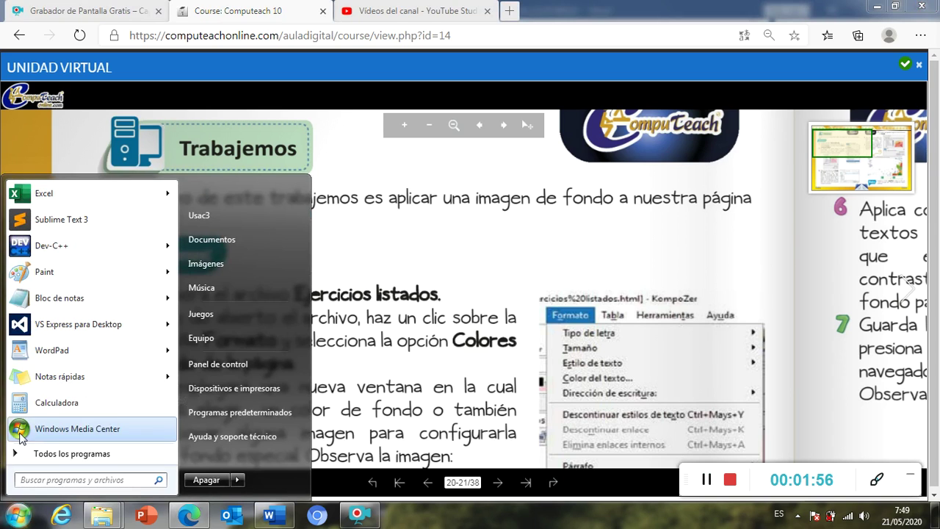
{"action": "left_click", "coordinate": [99, 478]}
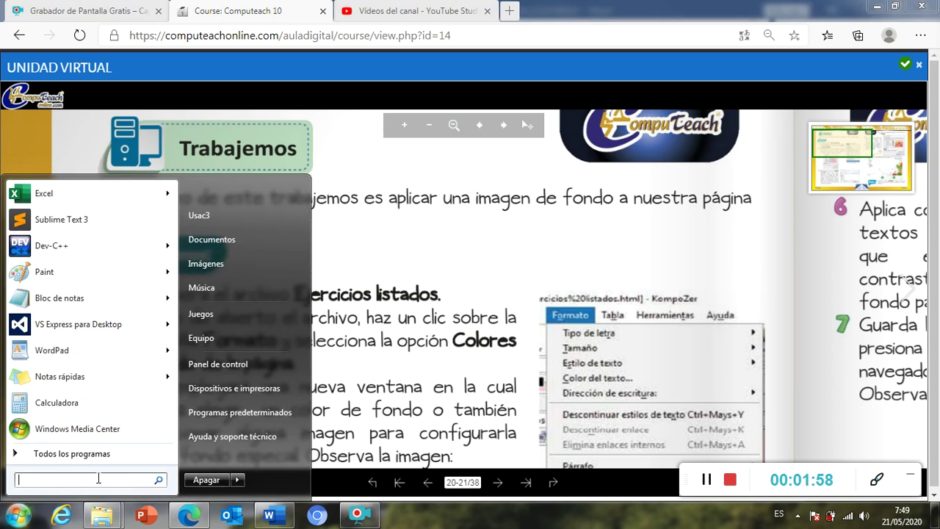
{"action": "type", "text": "ko"}
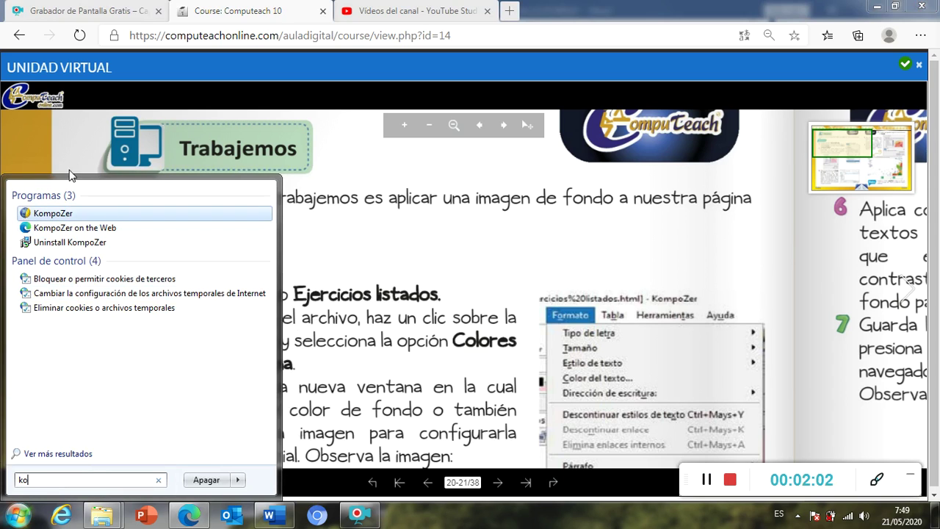
{"action": "left_click", "coordinate": [50, 215]}
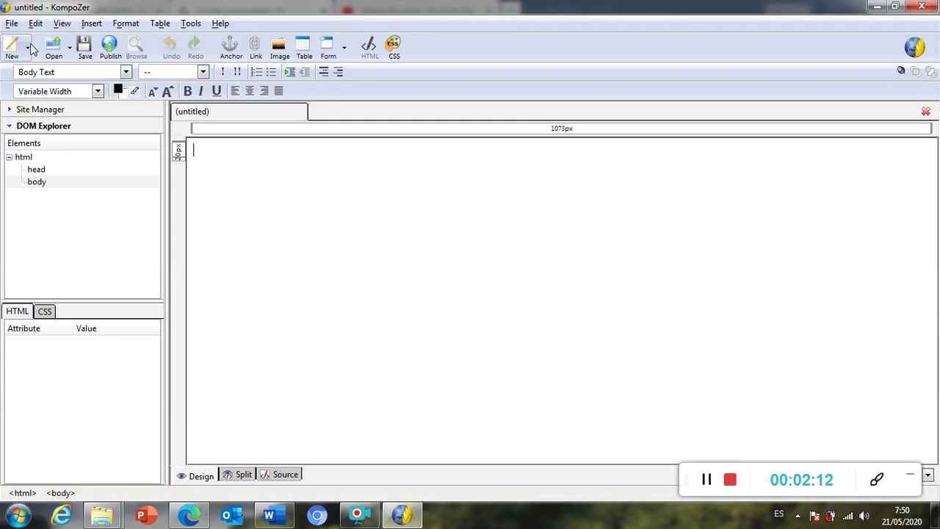
Open the HTML file Ejercicios de listados from the desktop (Escritorio).
{"action": "left_click", "coordinate": [13, 24]}
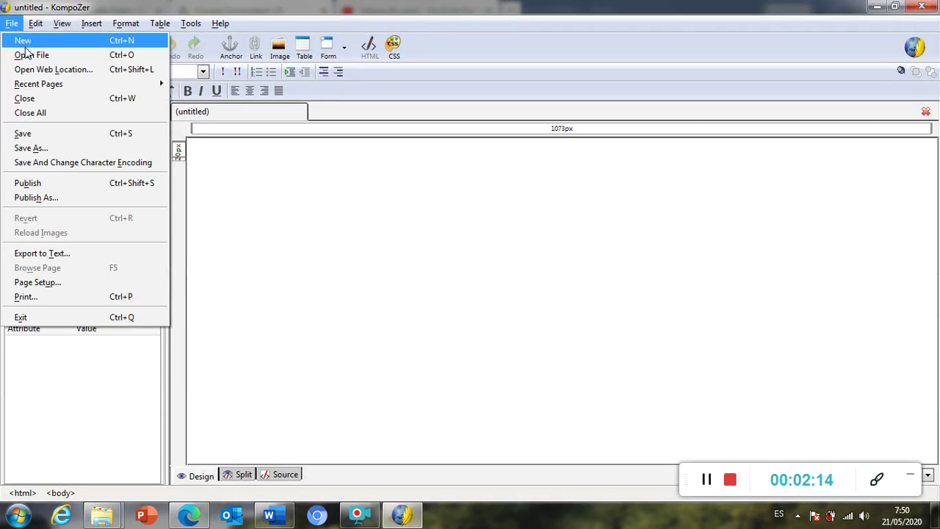
{"action": "left_click", "coordinate": [28, 56]}
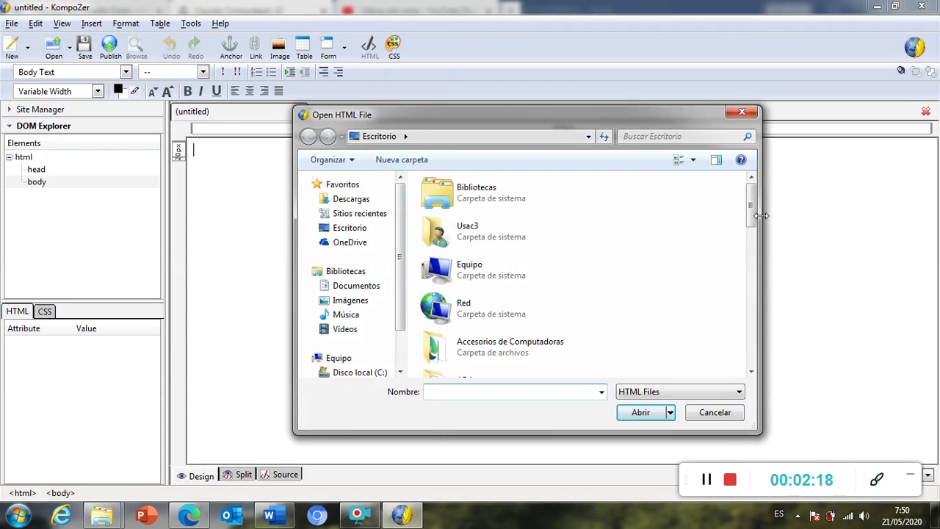
{"action": "left_click_drag", "start_coordinate": [755, 211], "coordinate": [766, 353]}
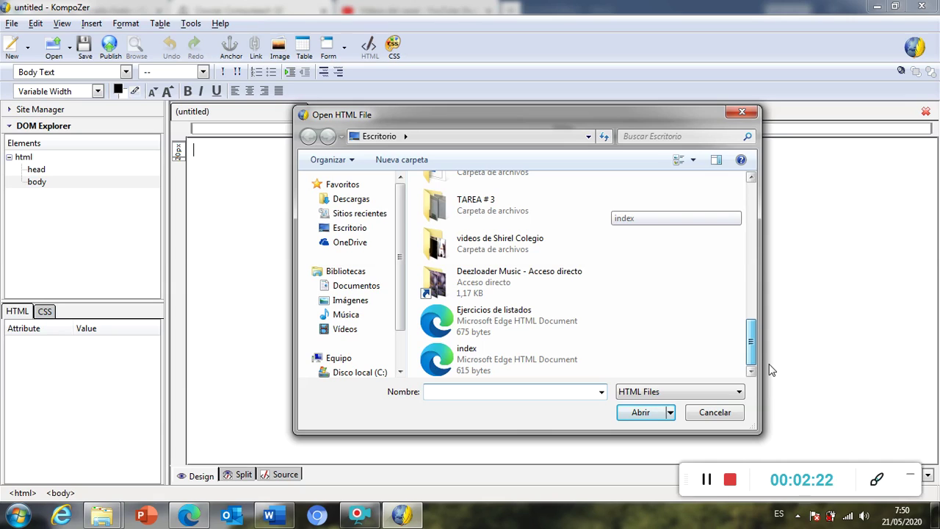
{"action": "left_click", "coordinate": [530, 323]}
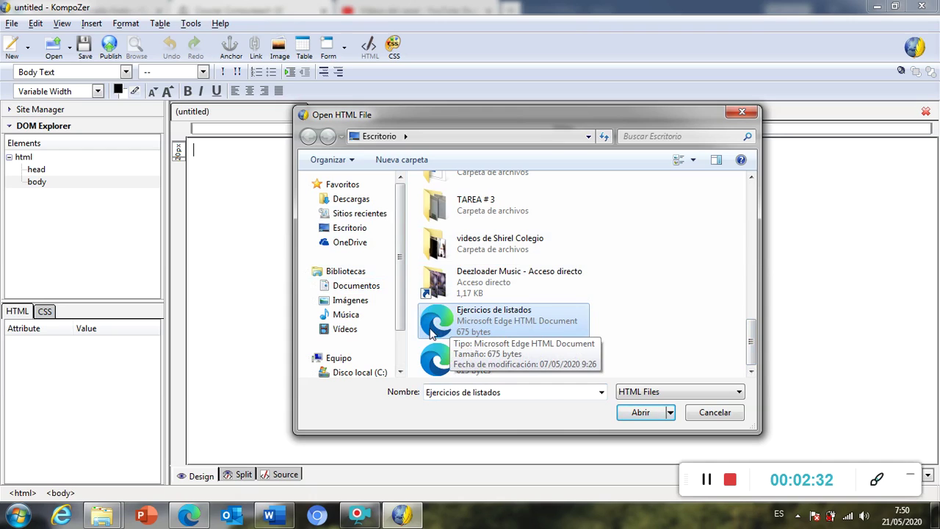
{"action": "left_click", "coordinate": [639, 413]}
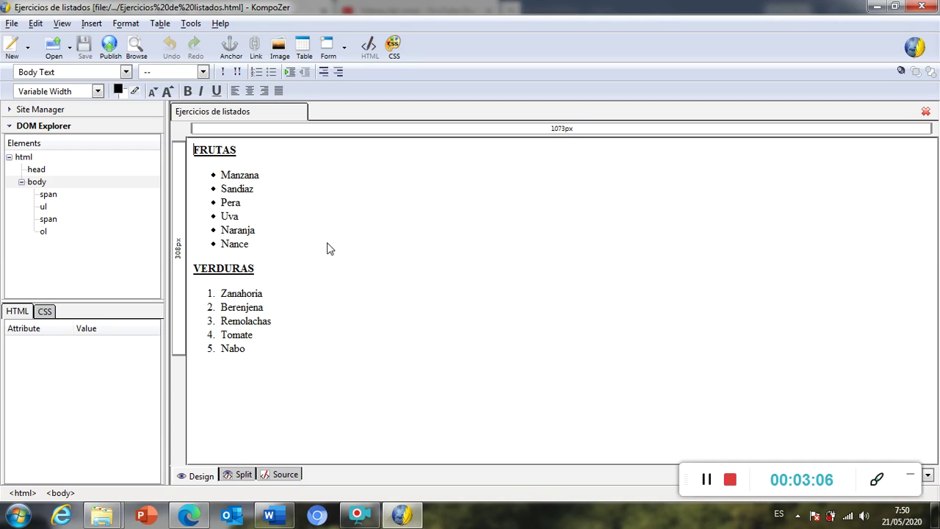
Set the page to use custom colors with a bright green background.
{"action": "left_click", "coordinate": [134, 33]}
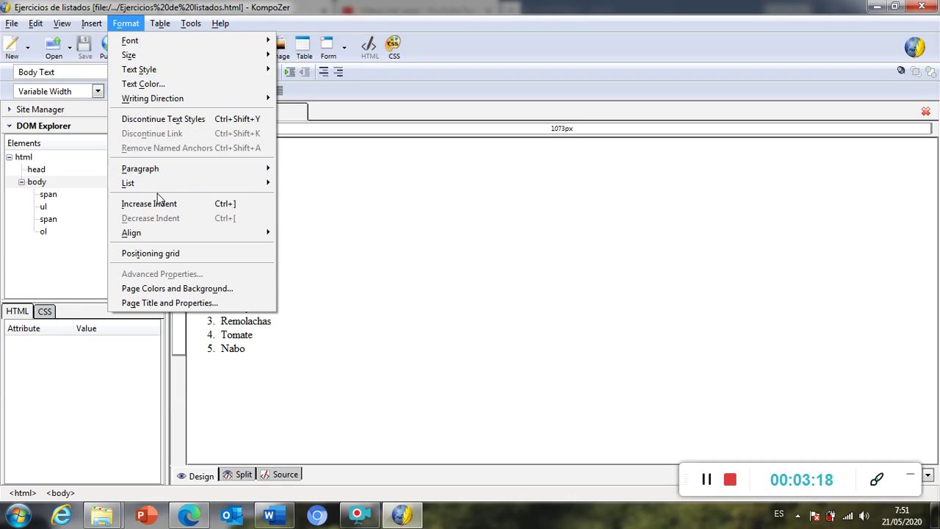
{"action": "left_click", "coordinate": [175, 290]}
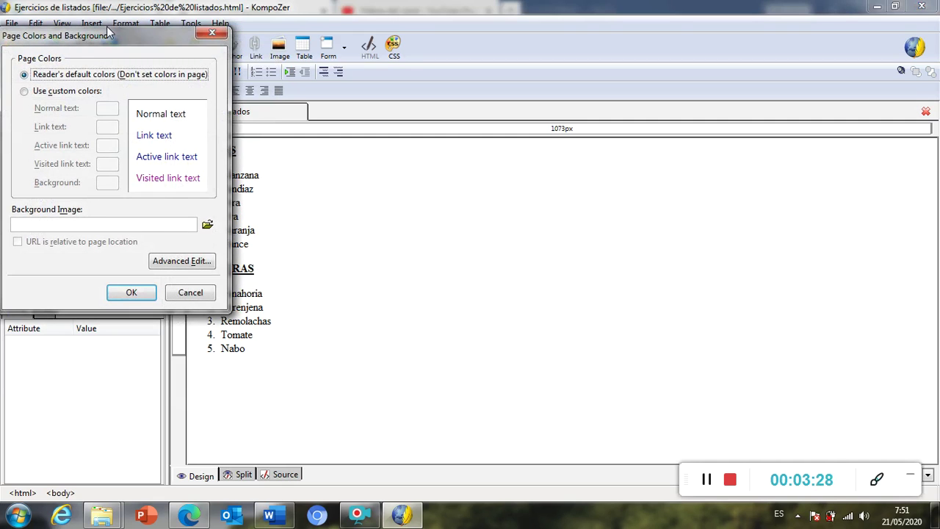
{"action": "left_click_drag", "start_coordinate": [109, 43], "coordinate": [608, 101]}
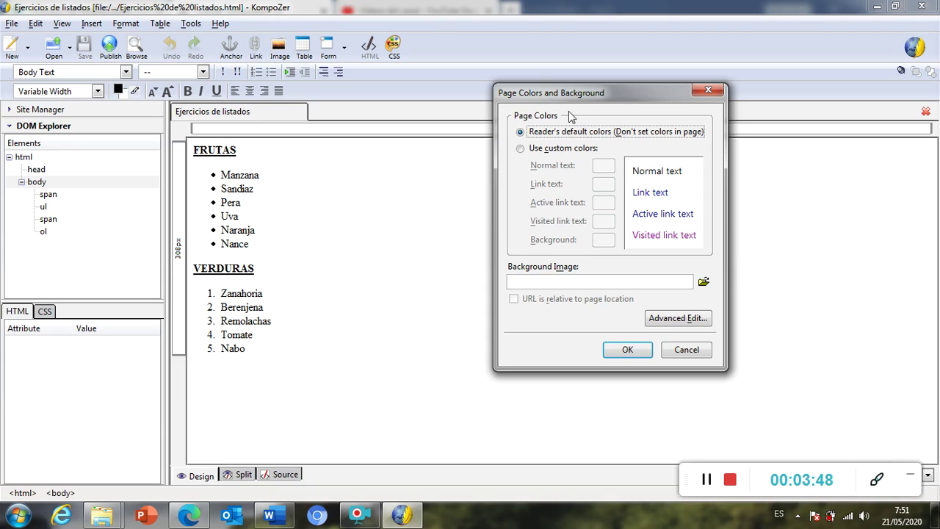
{"action": "left_click", "coordinate": [608, 245]}
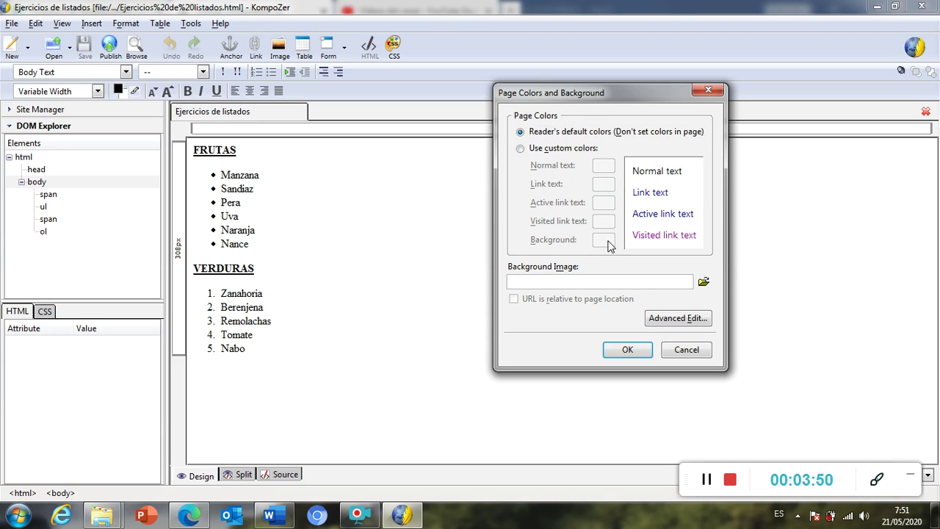
{"action": "left_click", "coordinate": [536, 151]}
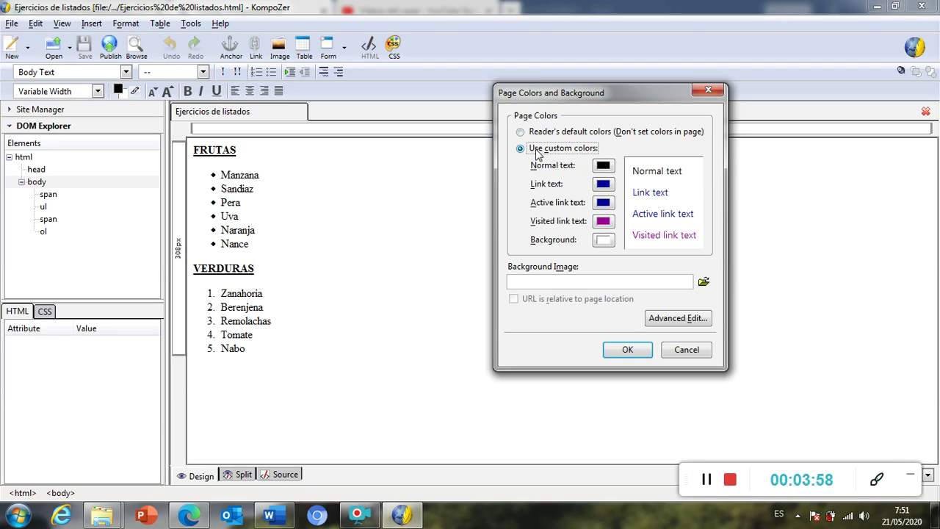
{"action": "left_click", "coordinate": [603, 241]}
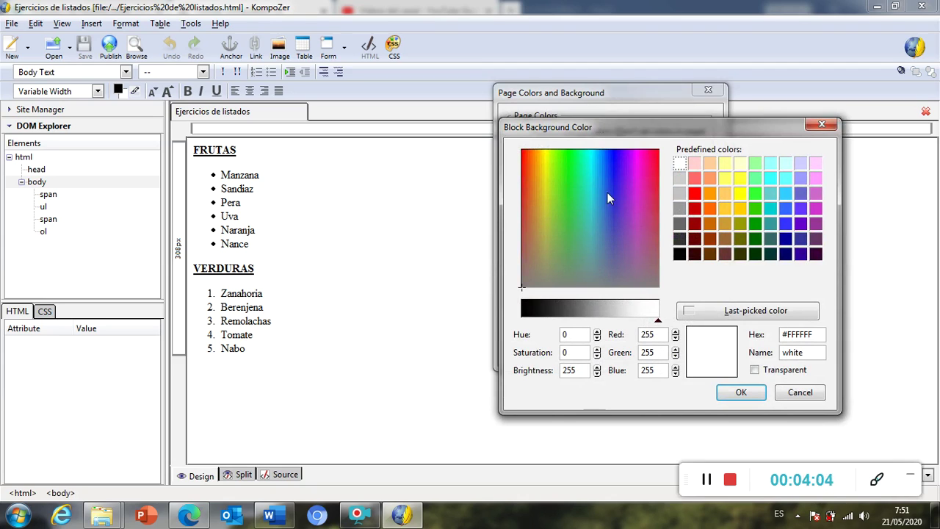
{"action": "mouse_move", "coordinate": [583, 174]}
{"action": "left_mouse_down"}
{"action": "mouse_move", "coordinate": [564, 187]}
{"action": "mouse_move", "coordinate": [572, 156]}
{"action": "mouse_move", "coordinate": [562, 174]}
{"action": "mouse_move", "coordinate": [563, 165]}
{"action": "left_mouse_up"}
{"action": "left_click", "coordinate": [568, 171]}
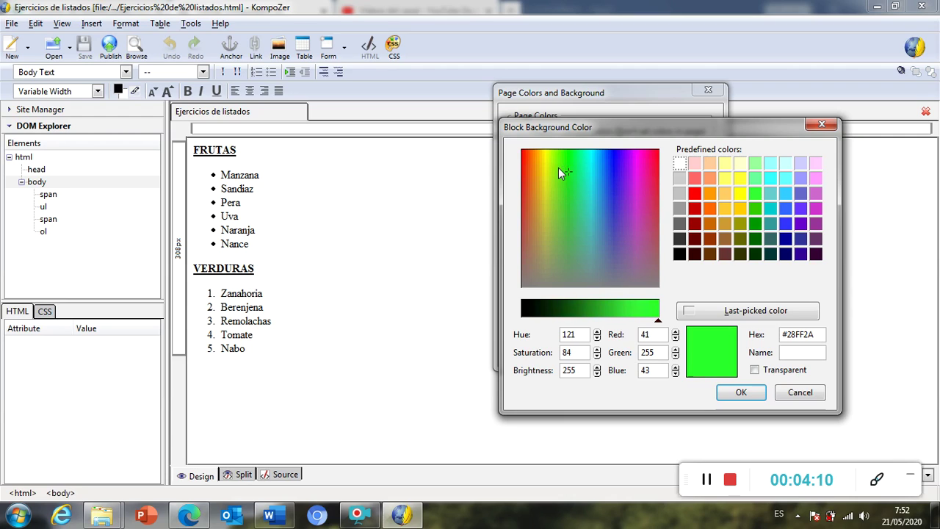
{"action": "mouse_move", "coordinate": [568, 177]}
{"action": "left_mouse_down"}
{"action": "mouse_move", "coordinate": [574, 188]}
{"action": "mouse_move", "coordinate": [565, 168]}
{"action": "left_mouse_up"}
{"action": "left_click", "coordinate": [741, 390]}
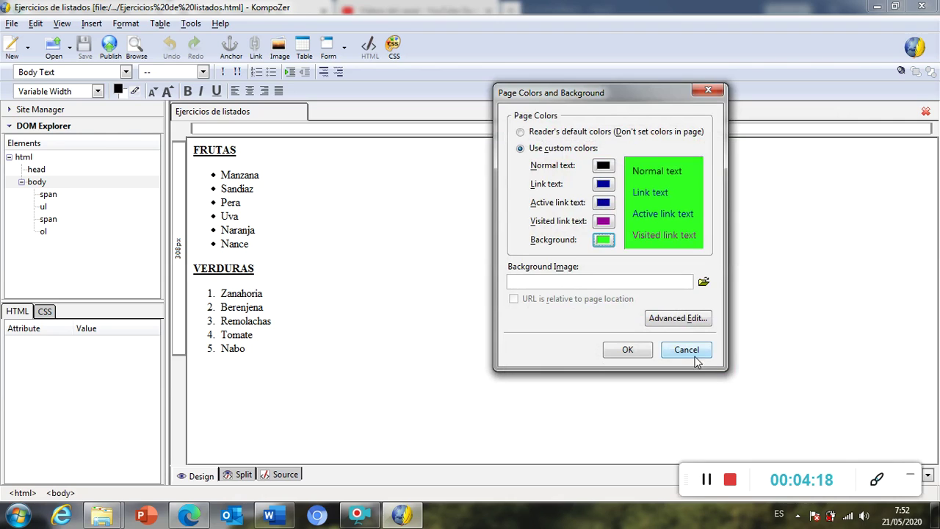
{"action": "left_click", "coordinate": [629, 349]}
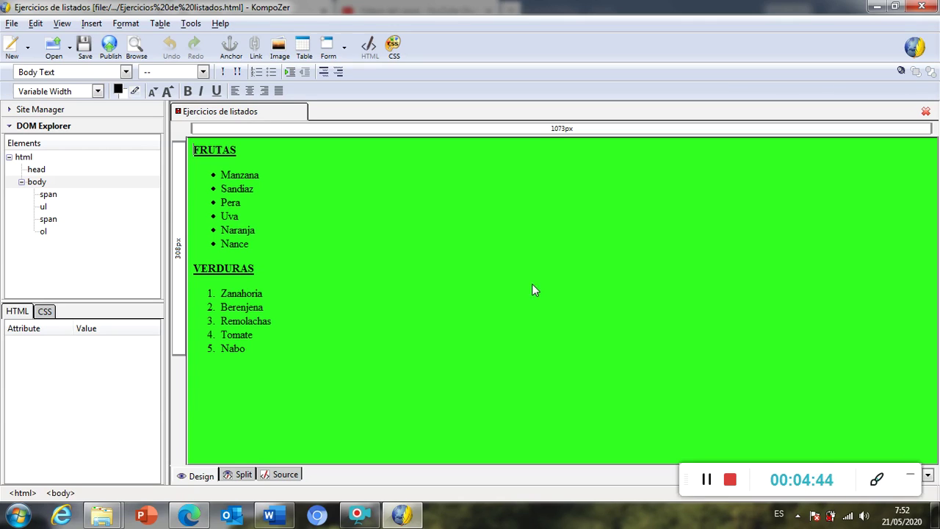
Set beck.jpg from the Imágenes library as the page's background image, keeping custom colors enabled.
{"action": "left_click", "coordinate": [115, 27]}
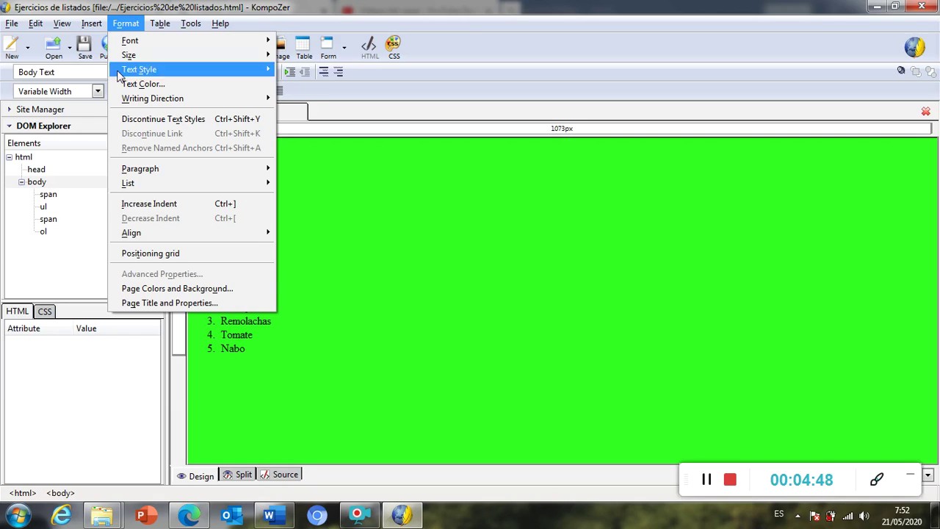
{"action": "left_click", "coordinate": [188, 290]}
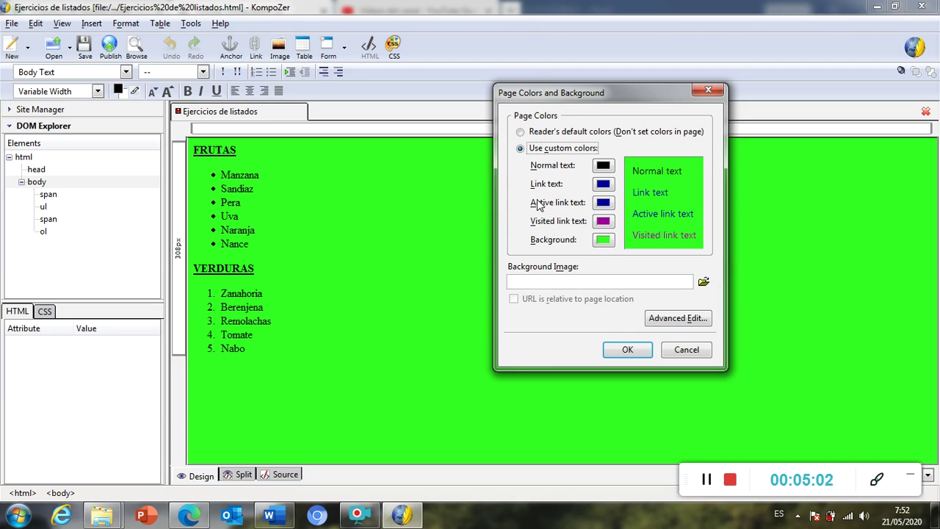
{"action": "left_click", "coordinate": [520, 131]}
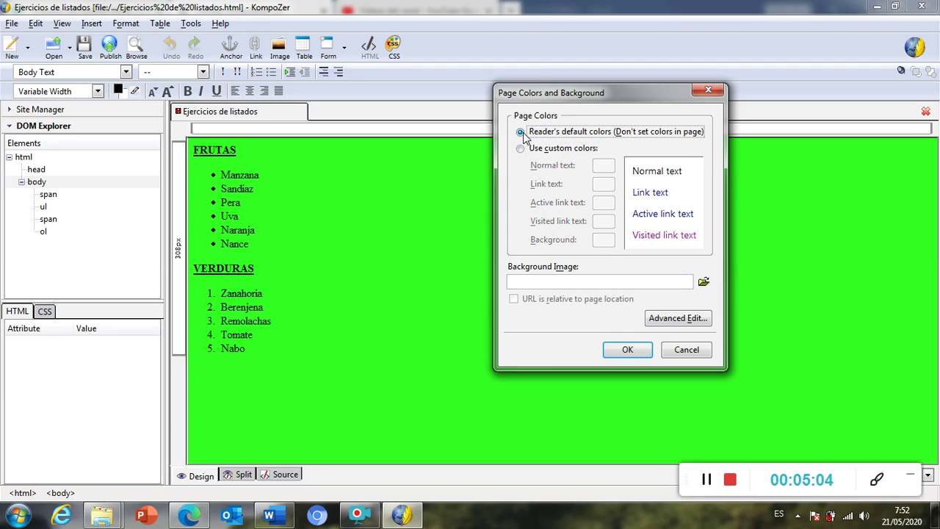
{"action": "left_click", "coordinate": [521, 149]}
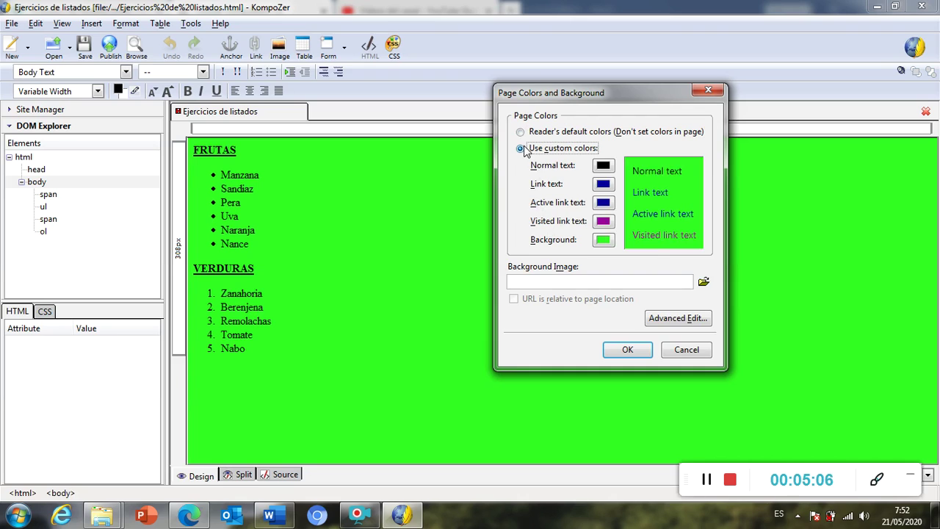
{"action": "left_click", "coordinate": [704, 283]}
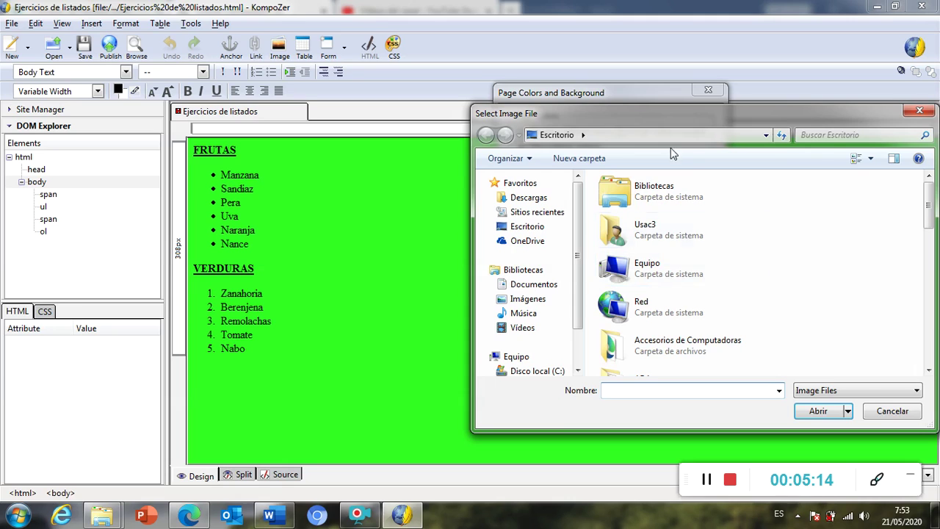
{"action": "left_click_drag", "start_coordinate": [678, 111], "coordinate": [562, 79]}
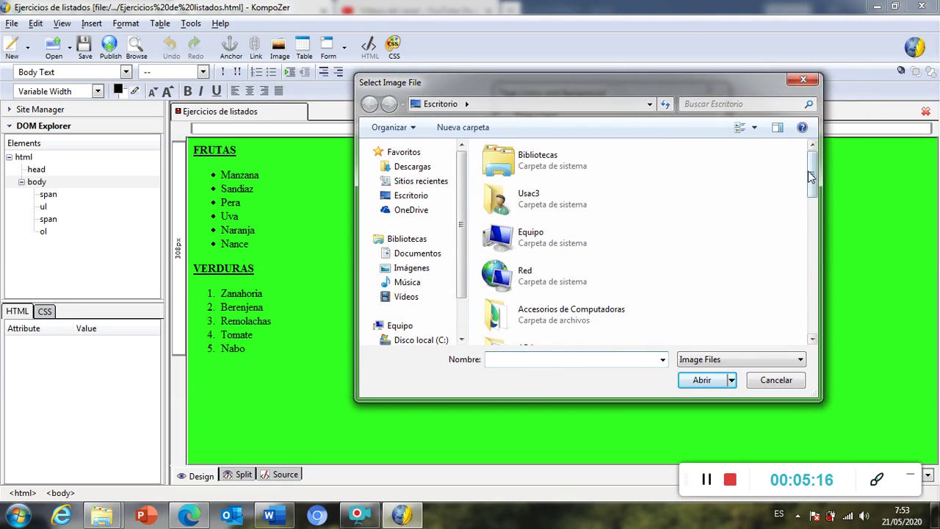
{"action": "mouse_move", "coordinate": [813, 179]}
{"action": "left_mouse_down"}
{"action": "mouse_move", "coordinate": [821, 334]}
{"action": "mouse_move", "coordinate": [819, 173]}
{"action": "left_mouse_up"}
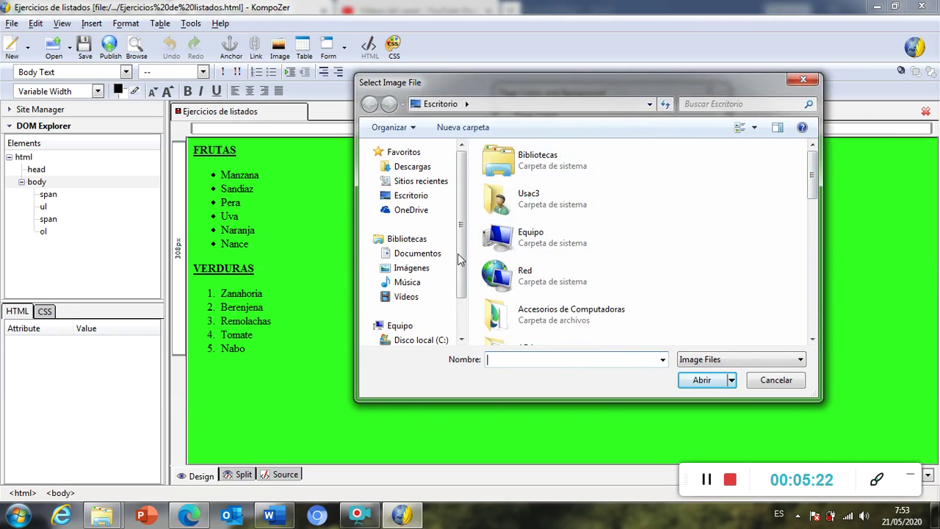
{"action": "left_click", "coordinate": [409, 268]}
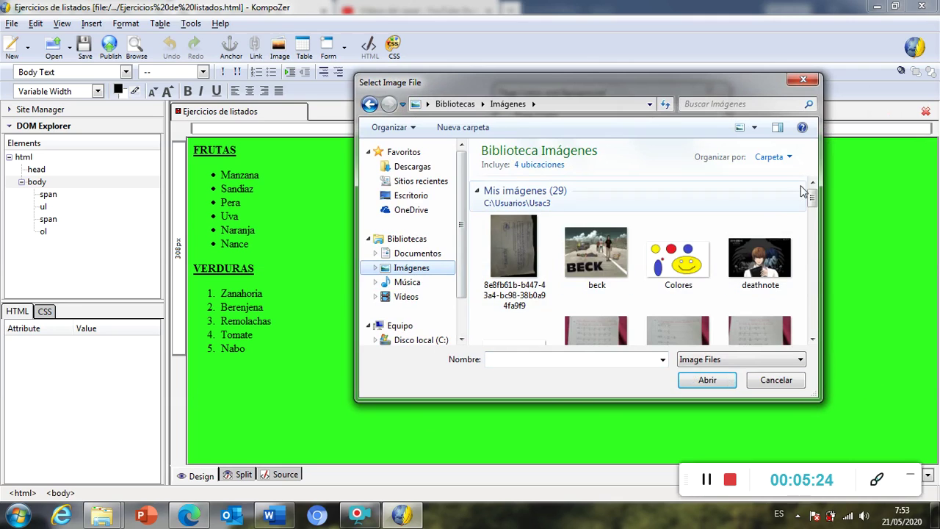
{"action": "mouse_move", "coordinate": [811, 195]}
{"action": "left_mouse_down"}
{"action": "mouse_move", "coordinate": [810, 218]}
{"action": "mouse_move", "coordinate": [817, 190]}
{"action": "left_mouse_up"}
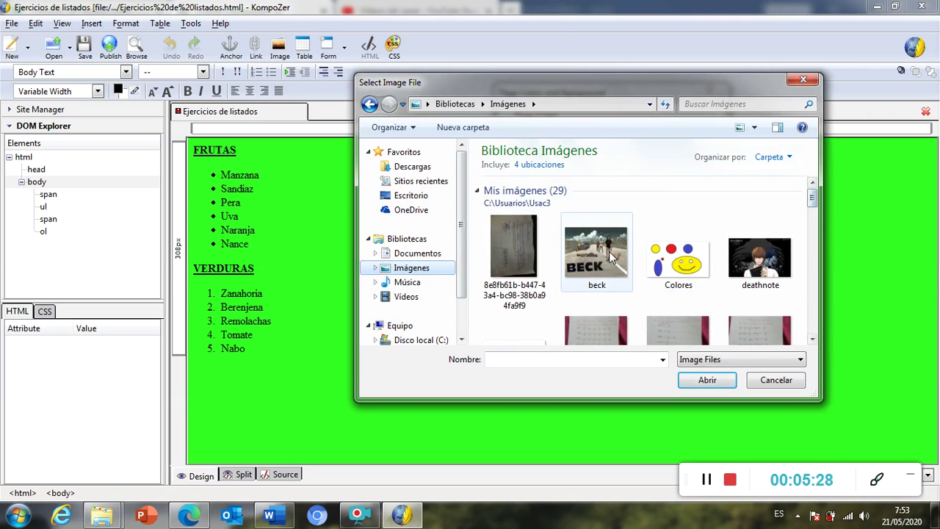
{"action": "left_click", "coordinate": [609, 255]}
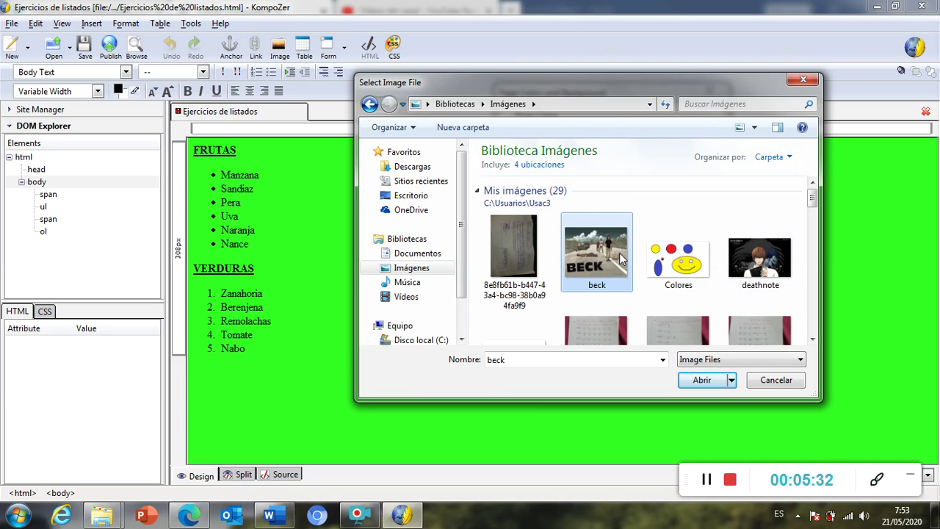
{"action": "left_click", "coordinate": [697, 380]}
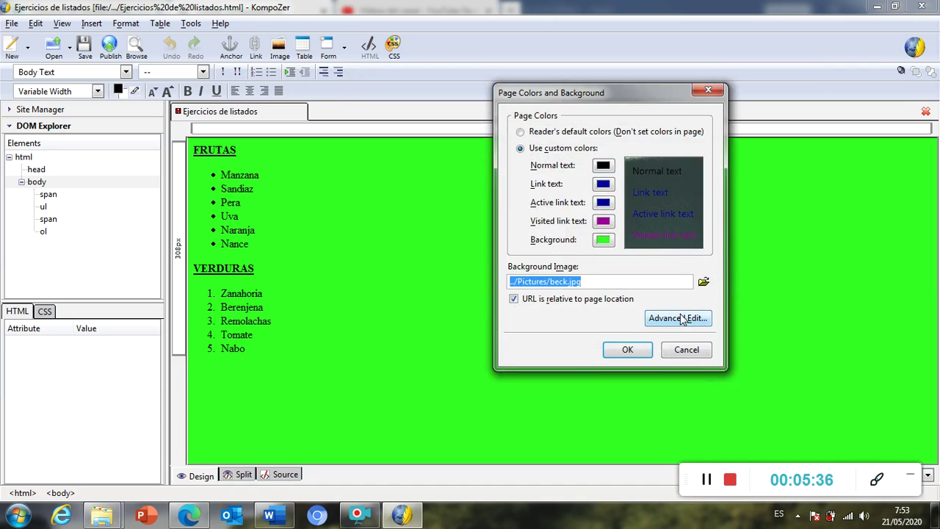
{"action": "left_click", "coordinate": [635, 349]}
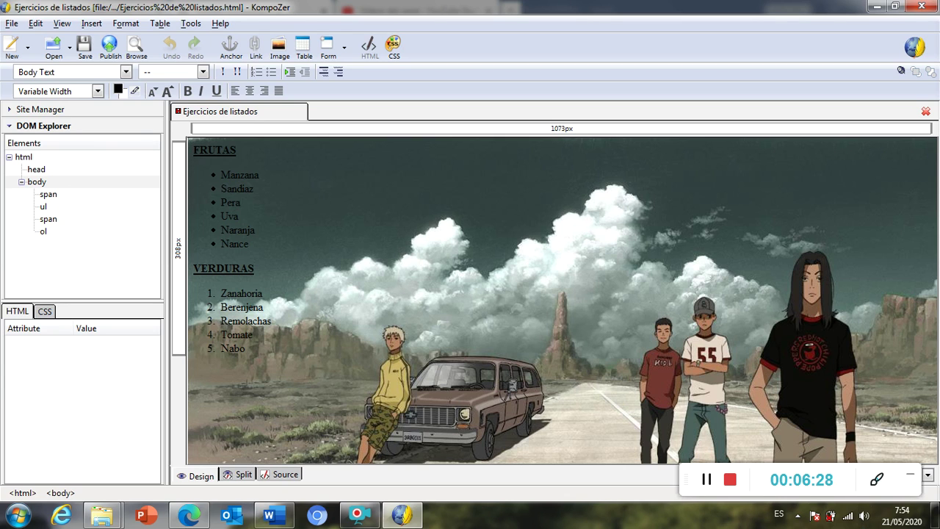
Create a new folder on the desktop named Pagina Web.
{"action": "left_click", "coordinate": [936, 514]}
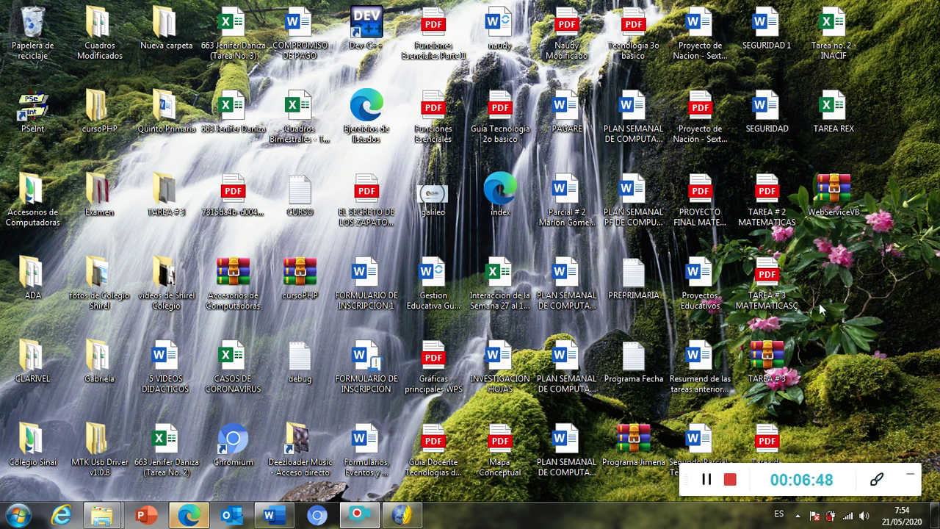
{"action": "key", "text": "p"}
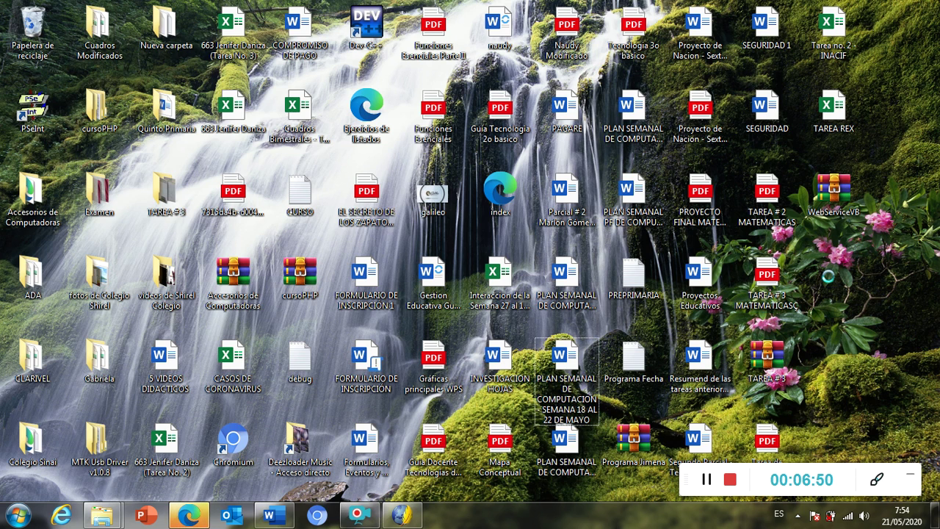
{"action": "right_click", "coordinate": [828, 276]}
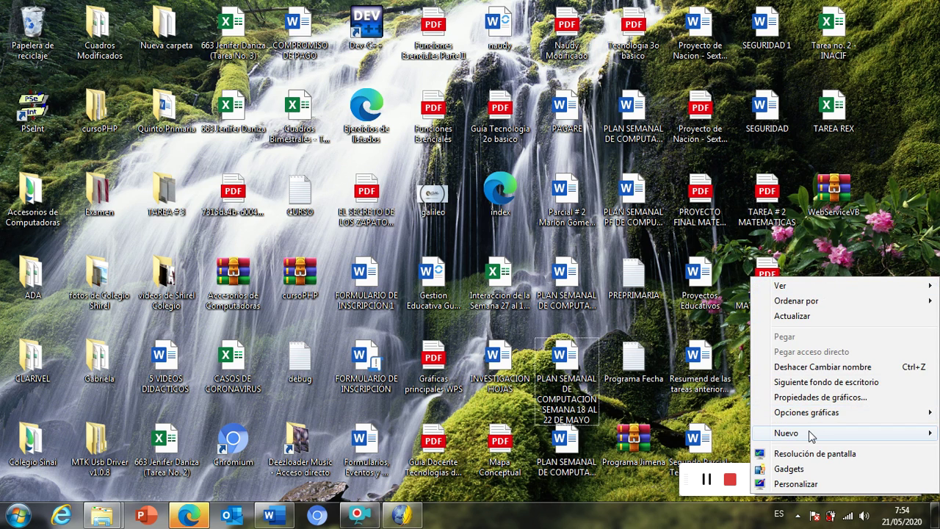
{"action": "mouse_move", "coordinate": [811, 436]}
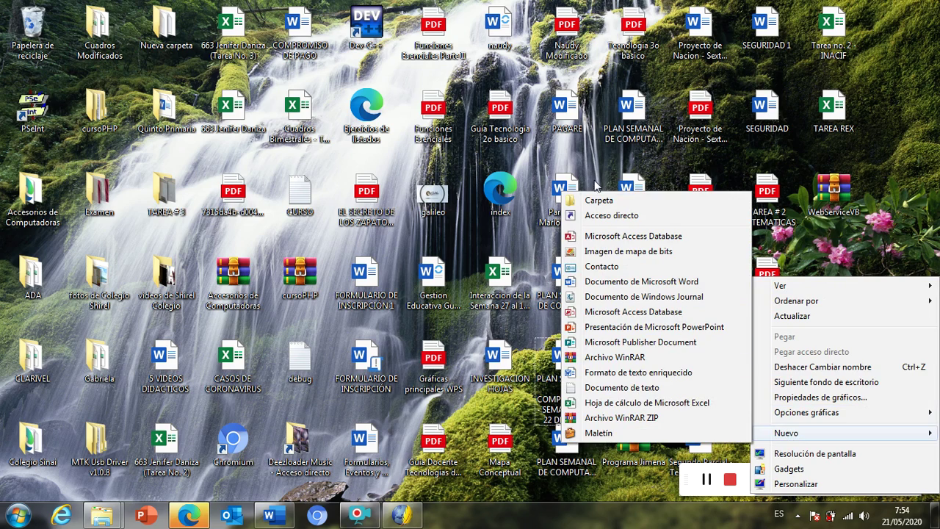
{"action": "left_click", "coordinate": [599, 200]}
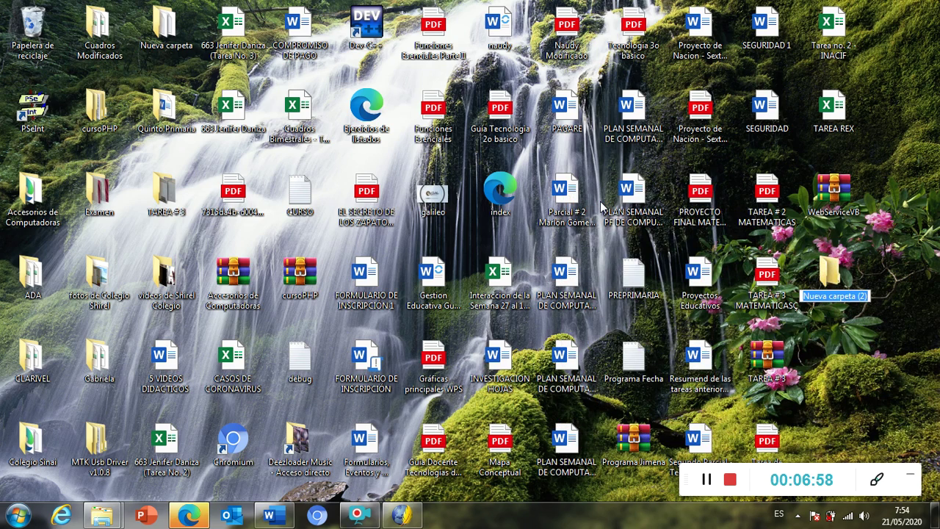
{"action": "type", "text": "Pa"}
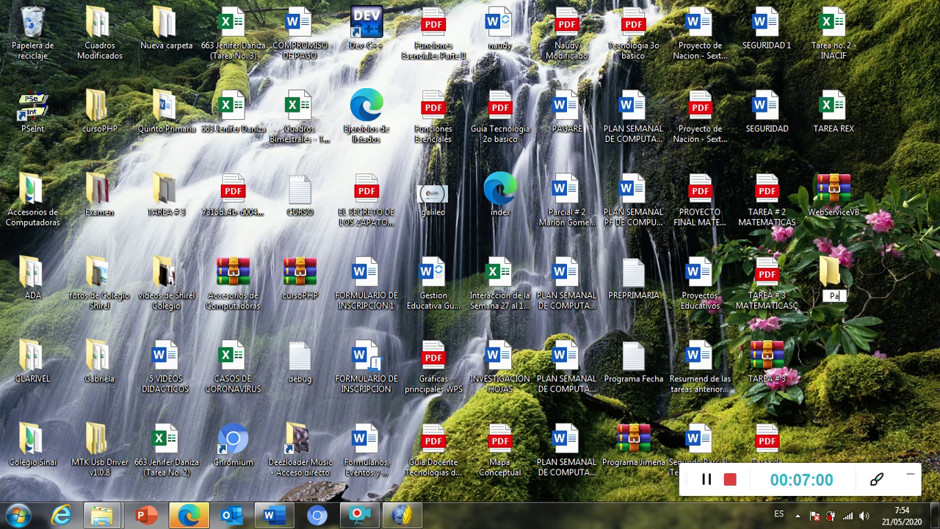
{"action": "type", "text": "gina Web"}
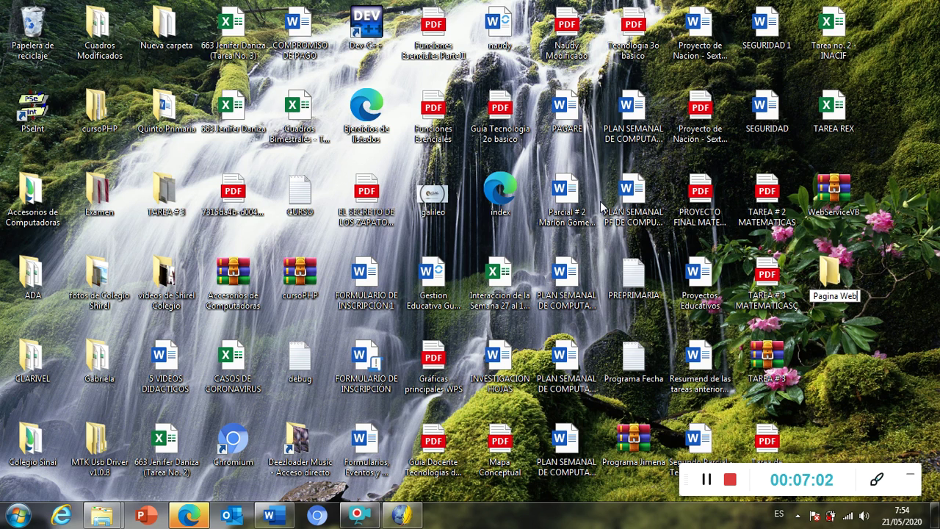
{"action": "key", "text": "Return"}
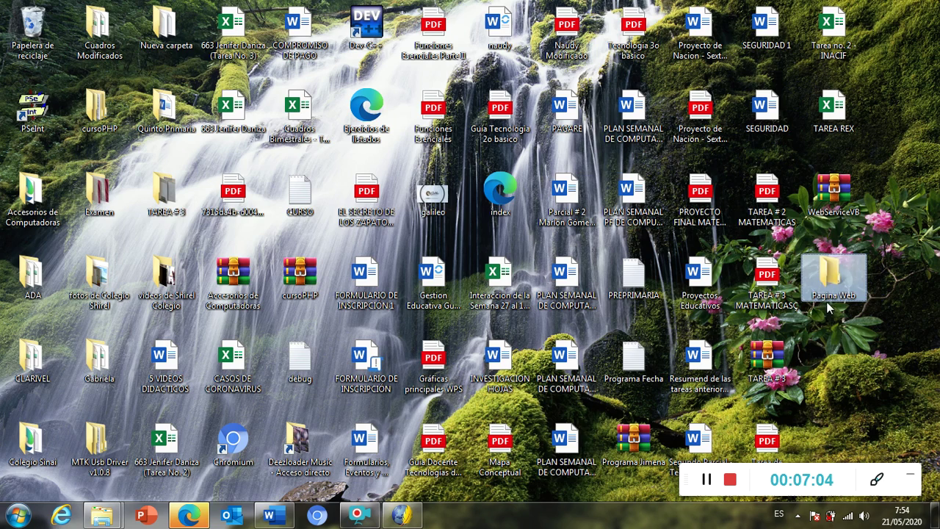
Close KompoZer, saving the changes to the Ejercicios de listados page.
{"action": "left_click", "coordinate": [402, 514]}
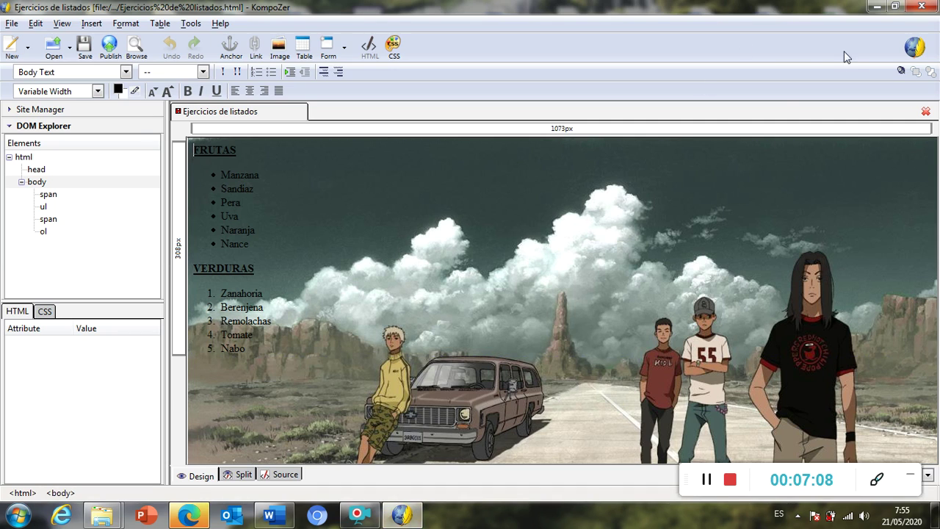
{"action": "left_click", "coordinate": [922, 7]}
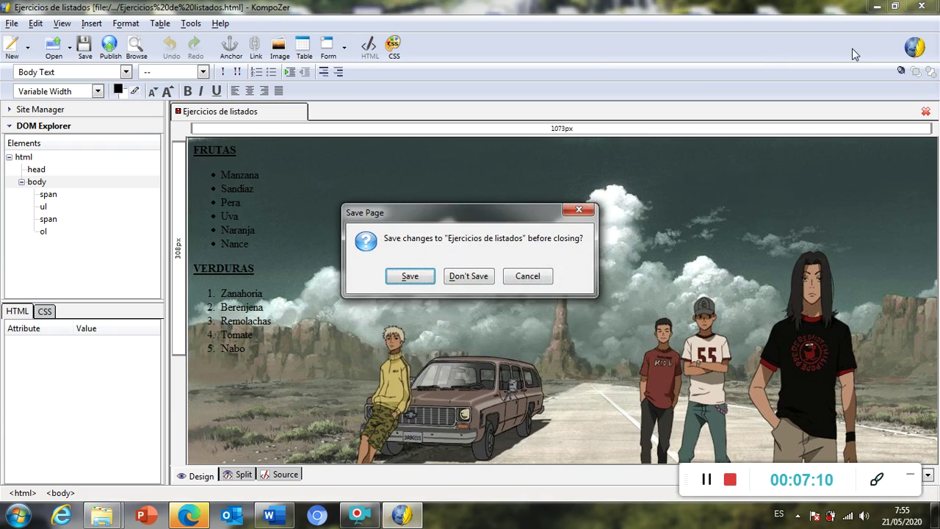
{"action": "left_click", "coordinate": [410, 275]}
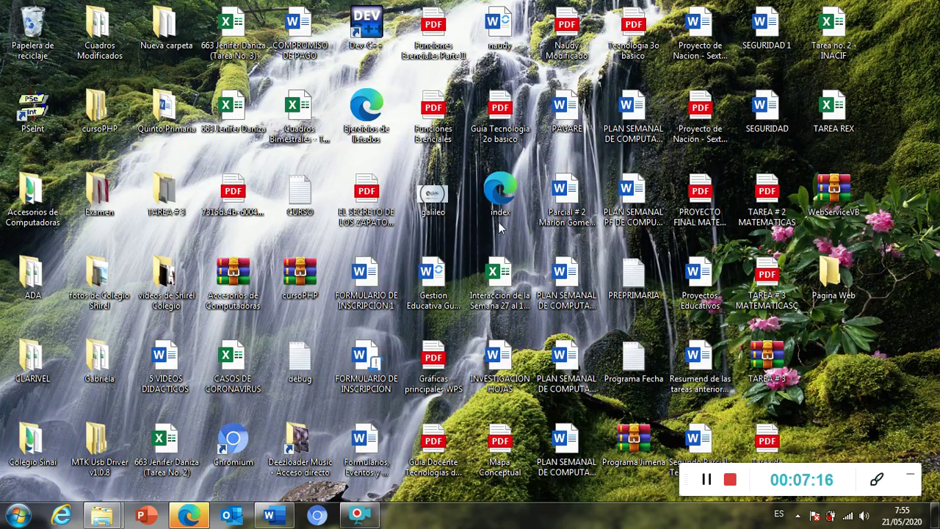
Move the Ejercicios de listados file from the desktop into the Pagina Web folder and open that folder to check its contents.
{"action": "left_click", "coordinate": [378, 134]}
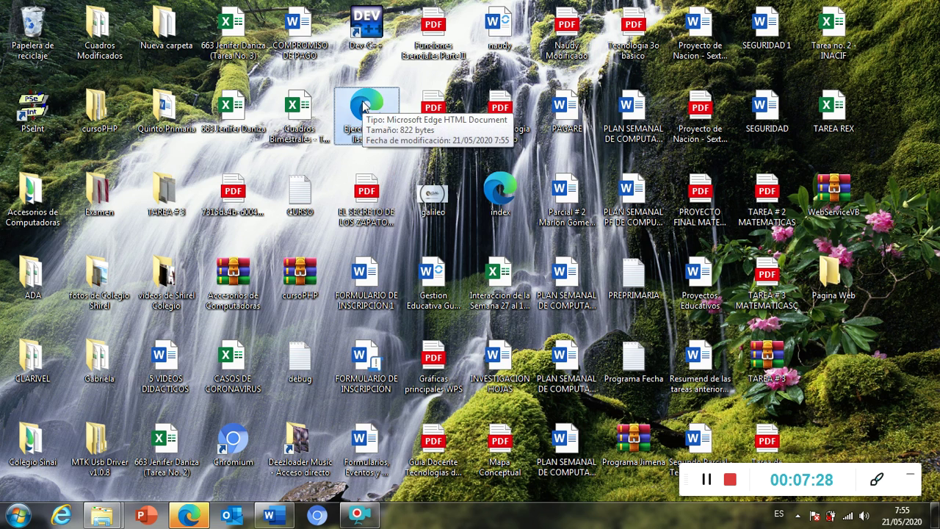
{"action": "left_click_drag", "start_coordinate": [365, 107], "coordinate": [834, 277]}
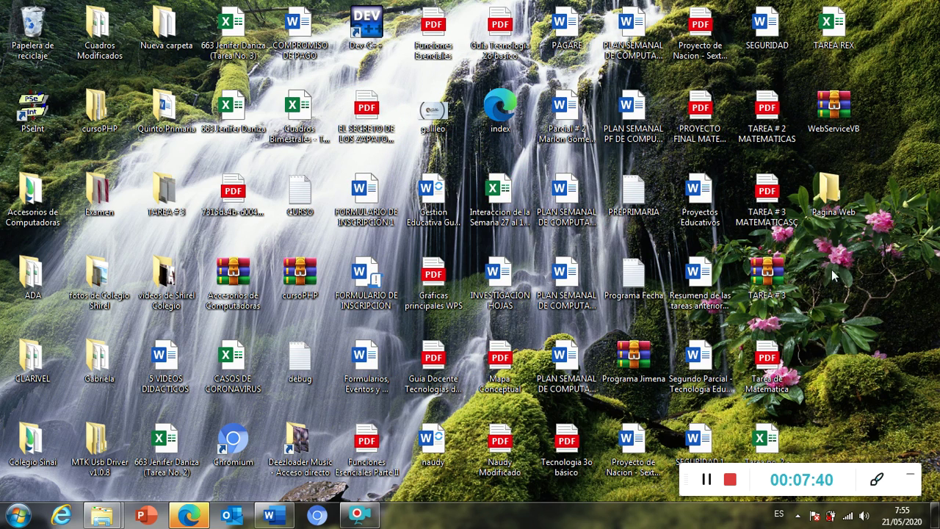
{"action": "double_click", "coordinate": [848, 212]}
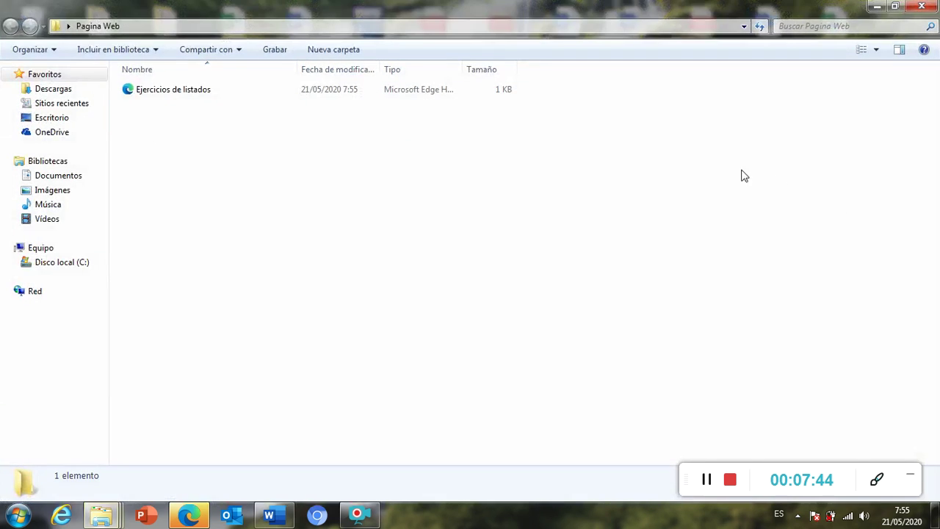
{"action": "left_click", "coordinate": [192, 95]}
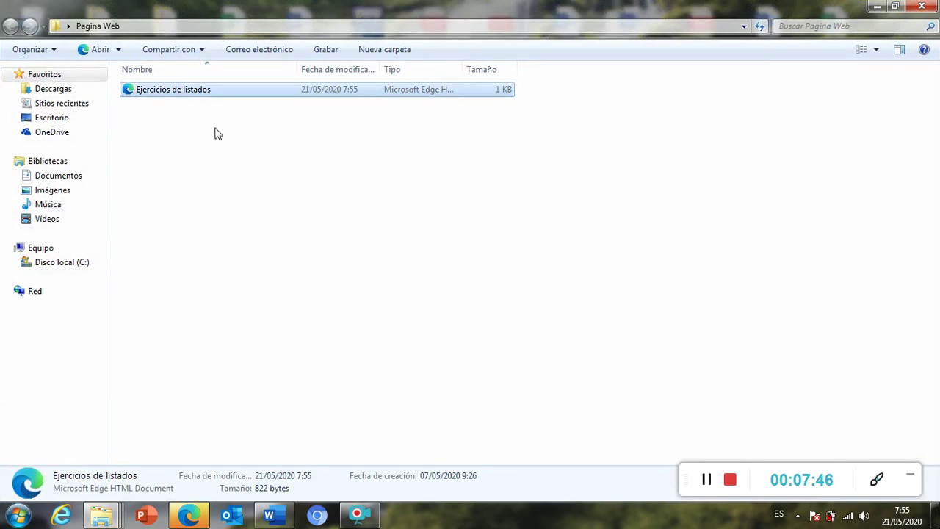
{"action": "left_click", "coordinate": [218, 135]}
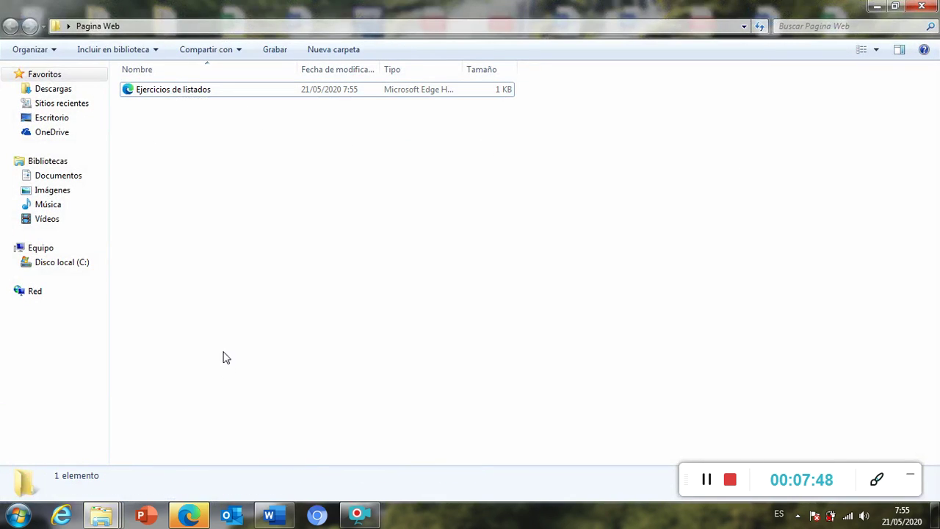
Switch to Microsoft Edge and run an image search for "fondo abstracto" in a new tab.
{"action": "left_click", "coordinate": [190, 517]}
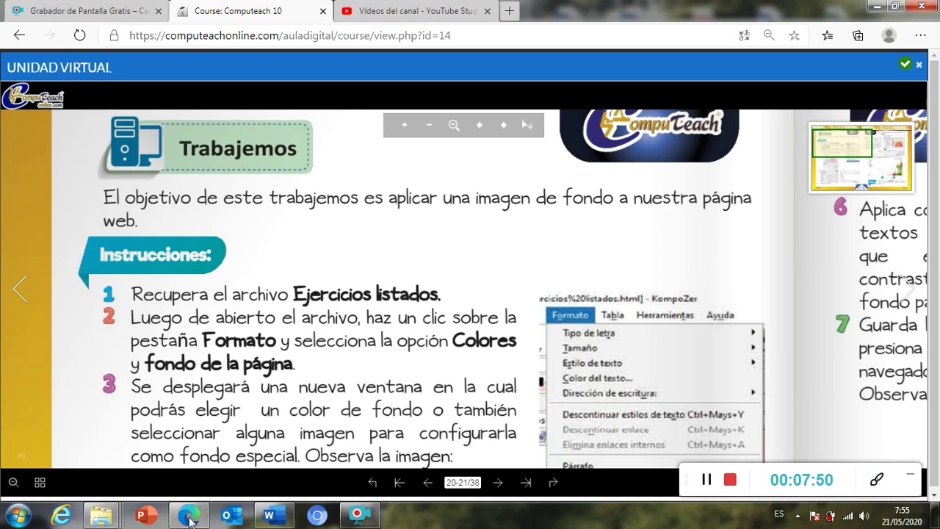
{"action": "left_click", "coordinate": [507, 10]}
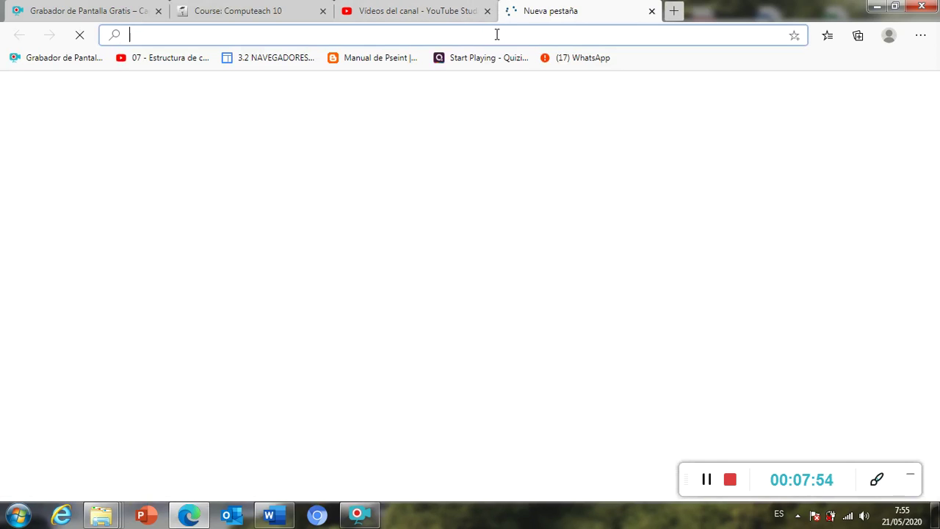
{"action": "type", "text": "fondo "}
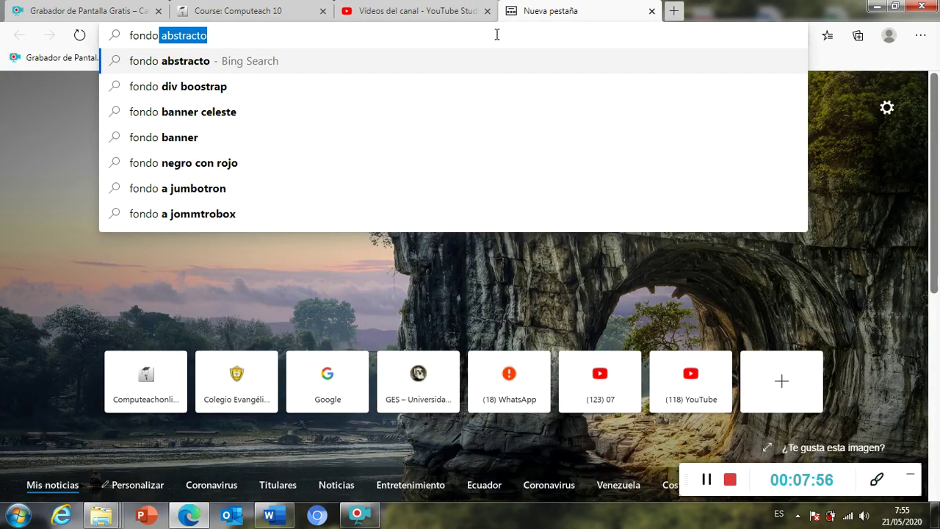
{"action": "type", "text": "abstracto"}
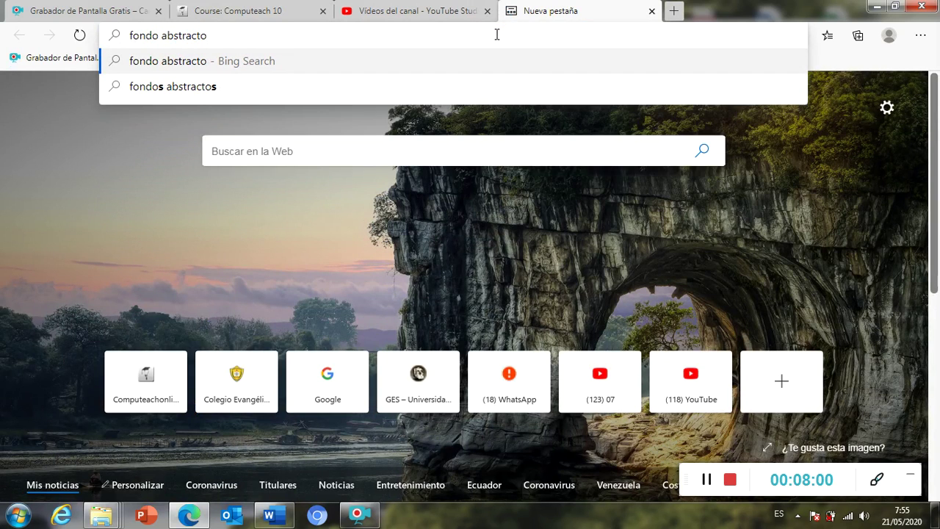
{"action": "key", "text": "Return"}
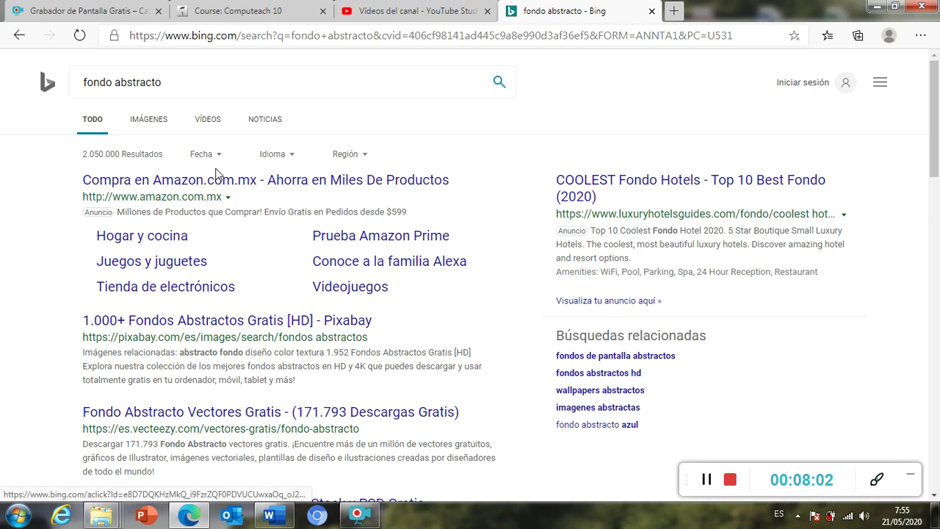
{"action": "left_click", "coordinate": [156, 124]}
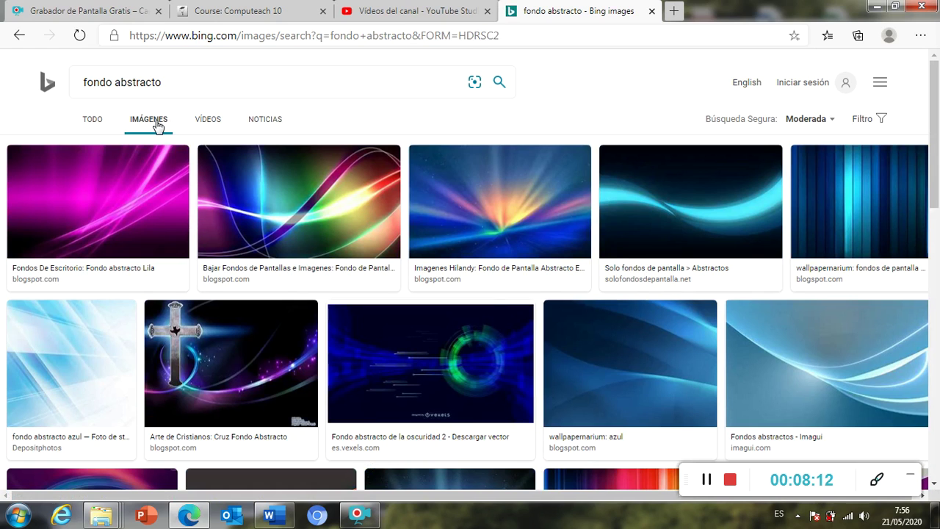
Look through the abstract background image results for one suitable as the web page's background.
{"action": "scroll", "coordinate": [250, 207], "scroll_direction": "down", "scroll_amount": 3}
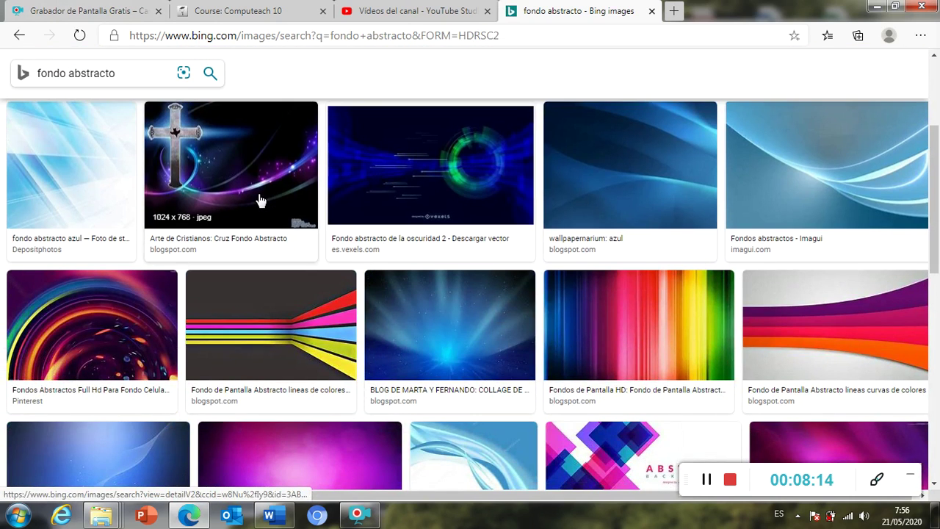
{"action": "scroll", "coordinate": [253, 210], "scroll_direction": "down", "scroll_amount": 2}
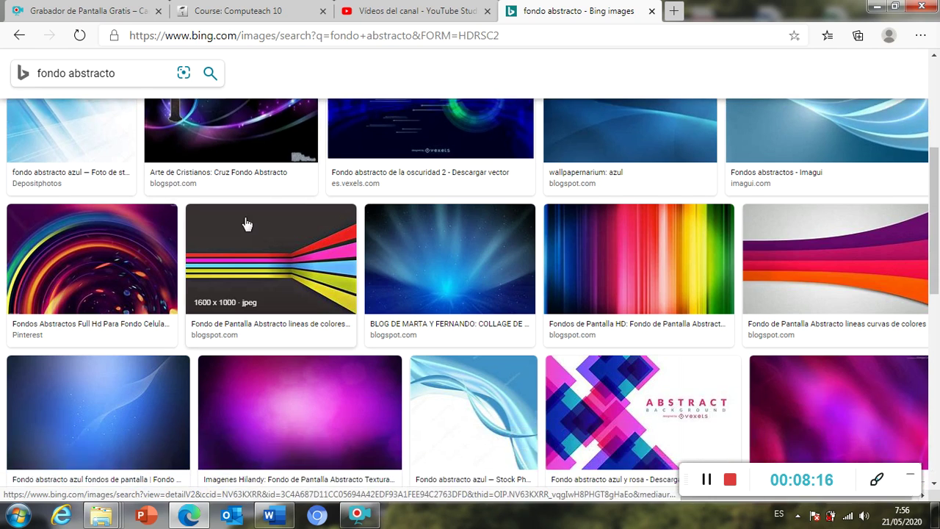
{"action": "scroll", "coordinate": [246, 221], "scroll_direction": "up", "scroll_amount": 2}
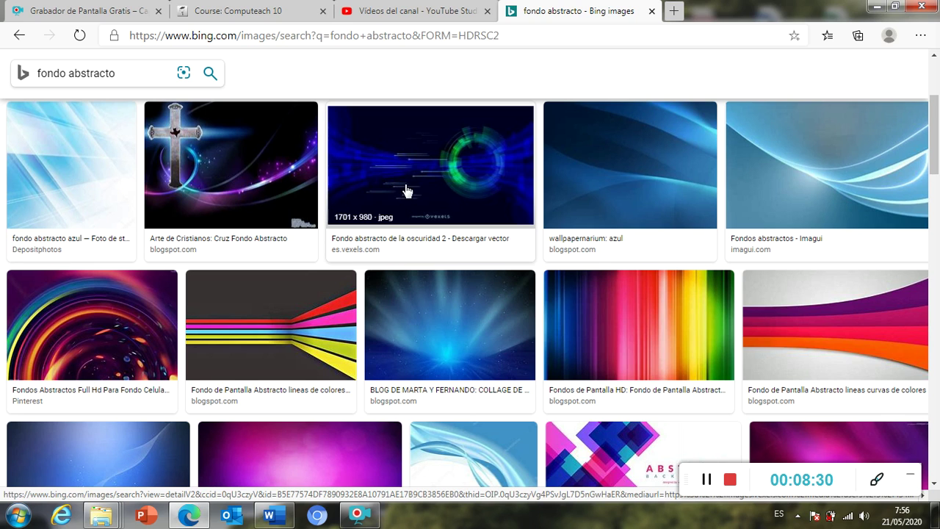
{"action": "scroll", "coordinate": [404, 242], "scroll_direction": "down", "scroll_amount": 3}
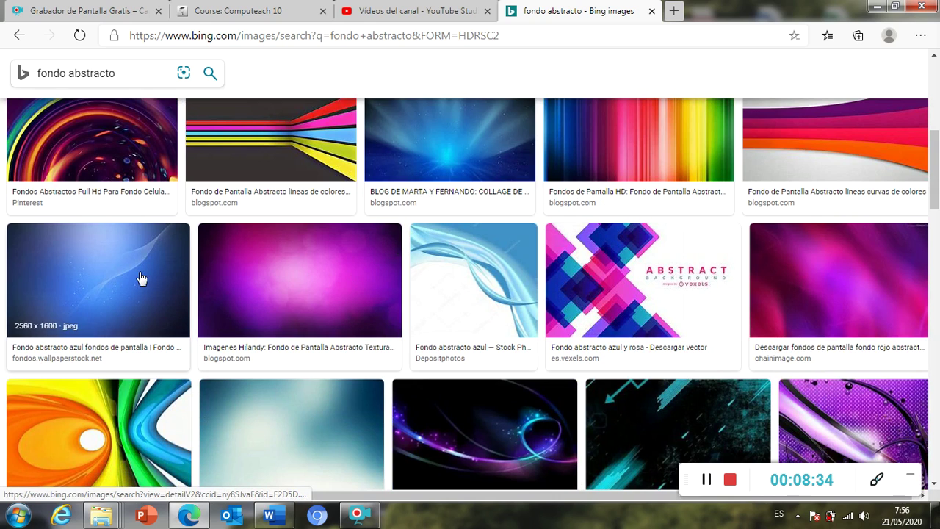
{"action": "scroll", "coordinate": [140, 279], "scroll_direction": "down", "scroll_amount": 2}
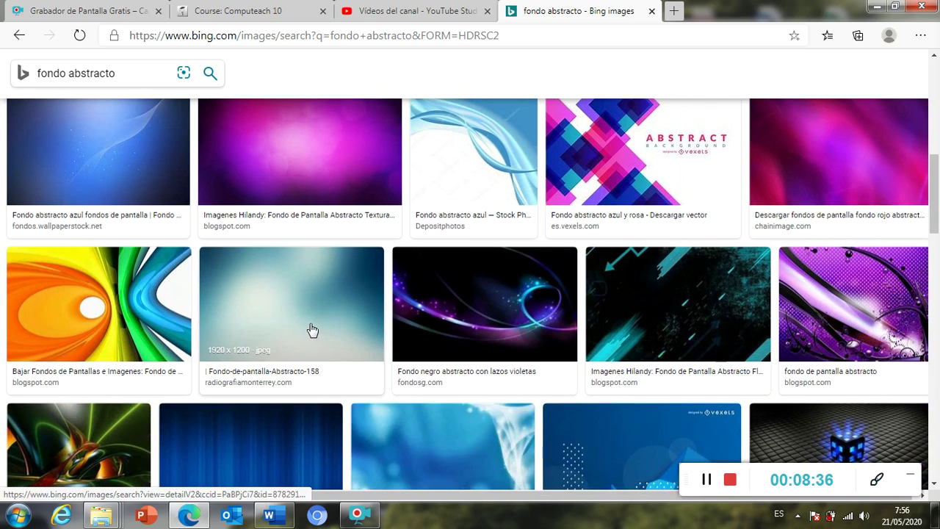
{"action": "scroll", "coordinate": [309, 329], "scroll_direction": "down", "scroll_amount": 2}
{"action": "scroll", "coordinate": [309, 328], "scroll_direction": "down", "scroll_amount": 8}
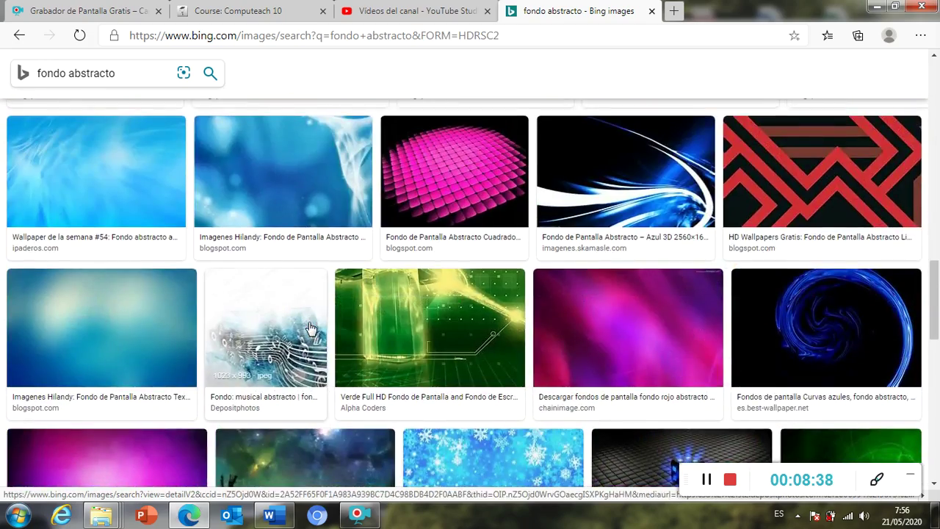
{"action": "scroll", "coordinate": [309, 329], "scroll_direction": "down", "scroll_amount": 3}
{"action": "scroll", "coordinate": [310, 328], "scroll_direction": "down", "scroll_amount": 6}
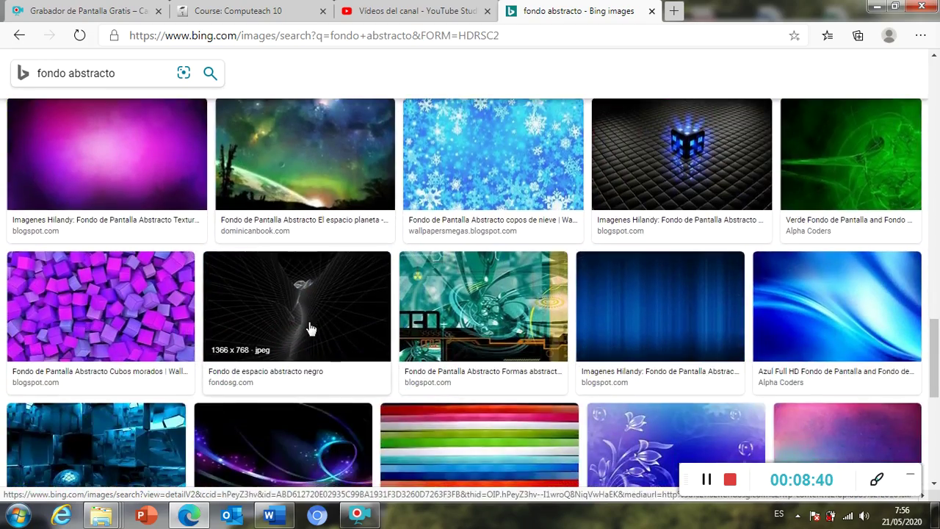
{"action": "scroll", "coordinate": [309, 328], "scroll_direction": "up", "scroll_amount": 1}
{"action": "scroll", "coordinate": [309, 328], "scroll_direction": "down", "scroll_amount": 12}
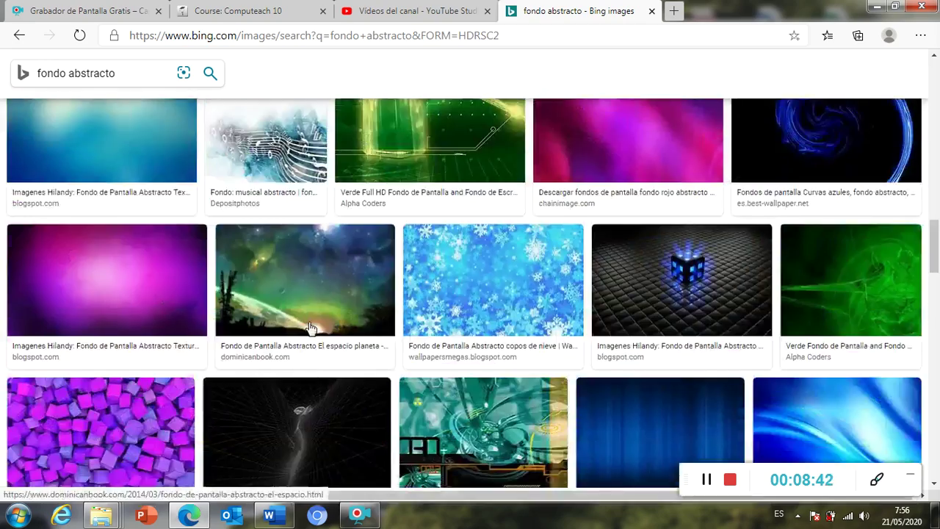
{"action": "scroll", "coordinate": [309, 328], "scroll_direction": "up", "scroll_amount": 2}
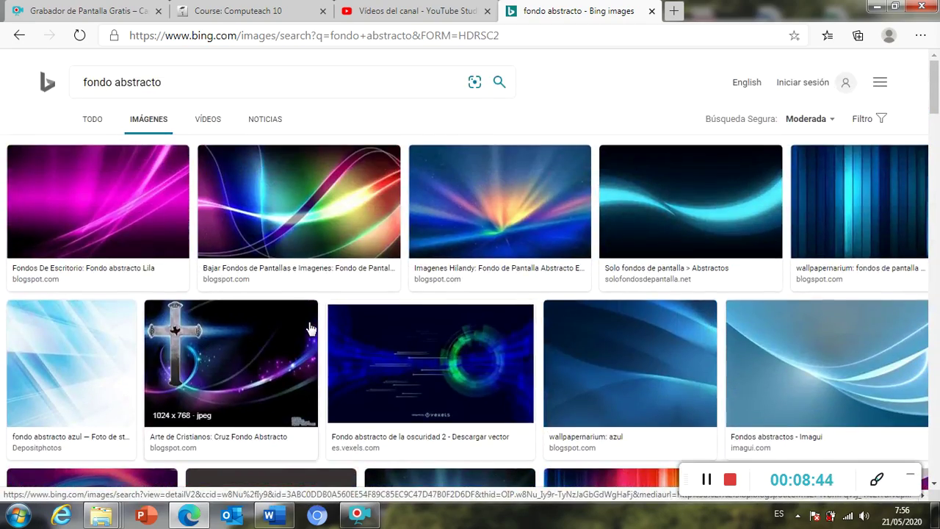
{"action": "scroll", "coordinate": [310, 328], "scroll_direction": "down", "scroll_amount": 2}
{"action": "scroll", "coordinate": [309, 328], "scroll_direction": "down", "scroll_amount": 3}
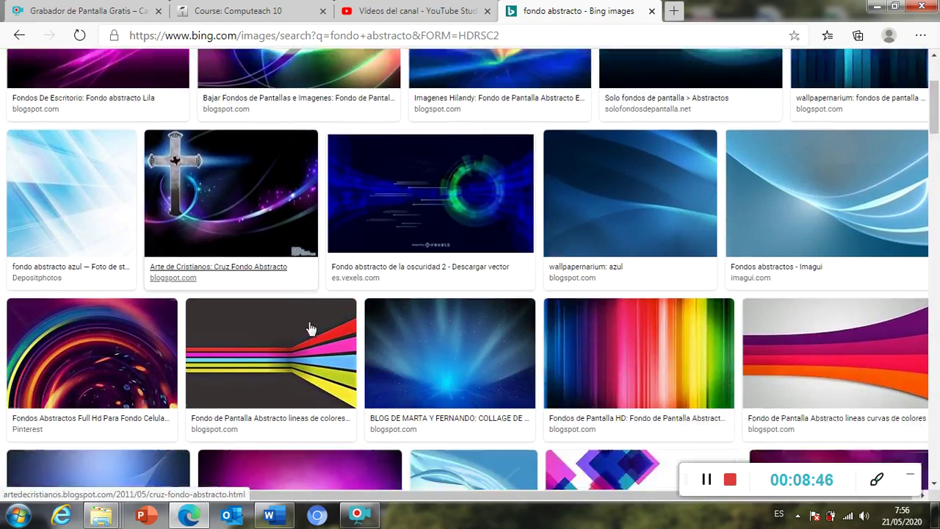
{"action": "scroll", "coordinate": [309, 329], "scroll_direction": "down", "scroll_amount": 3}
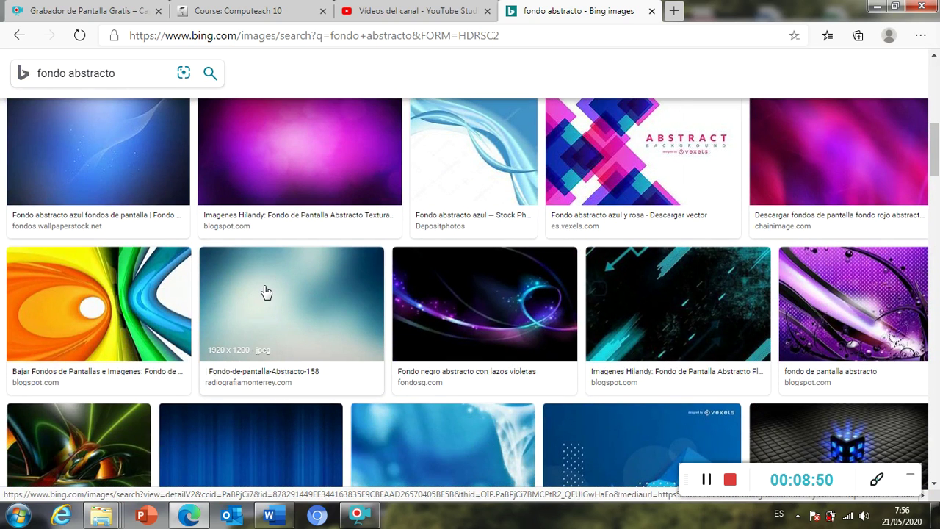
{"action": "scroll", "coordinate": [267, 292], "scroll_direction": "down", "scroll_amount": 3}
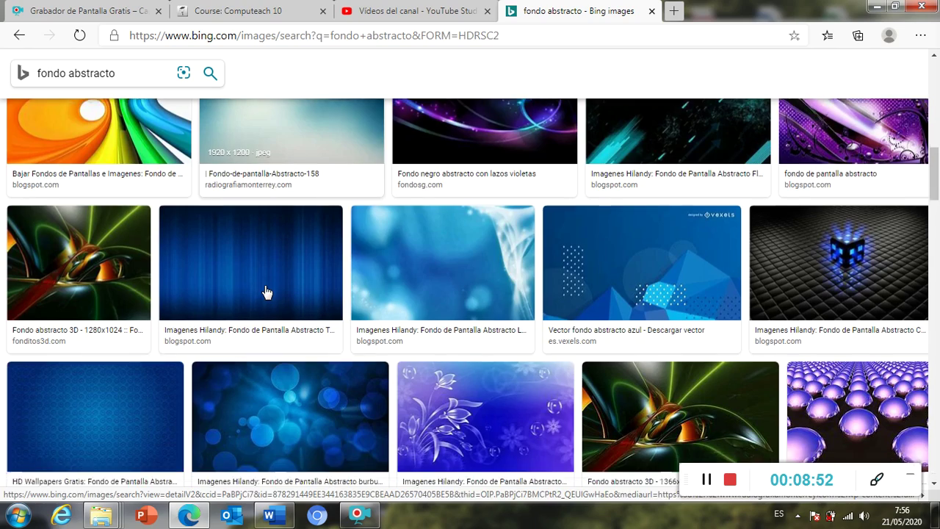
{"action": "scroll", "coordinate": [266, 292], "scroll_direction": "down", "scroll_amount": 3}
{"action": "scroll", "coordinate": [267, 292], "scroll_direction": "up", "scroll_amount": 3}
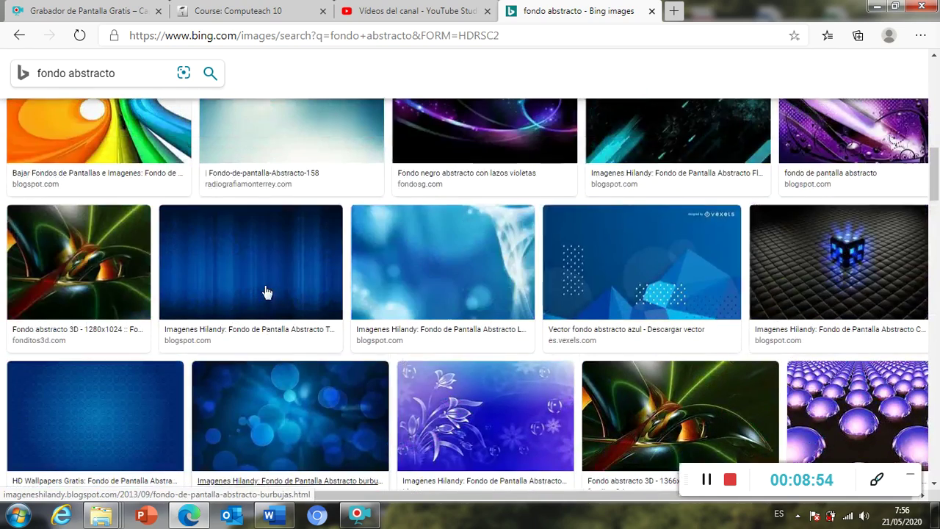
Save the full-size blue vertical-stripes image as Fondos Wallpaper Gratis Abstractos (172) in the desktop's Pagina Web folder.
{"action": "left_click", "coordinate": [223, 254]}
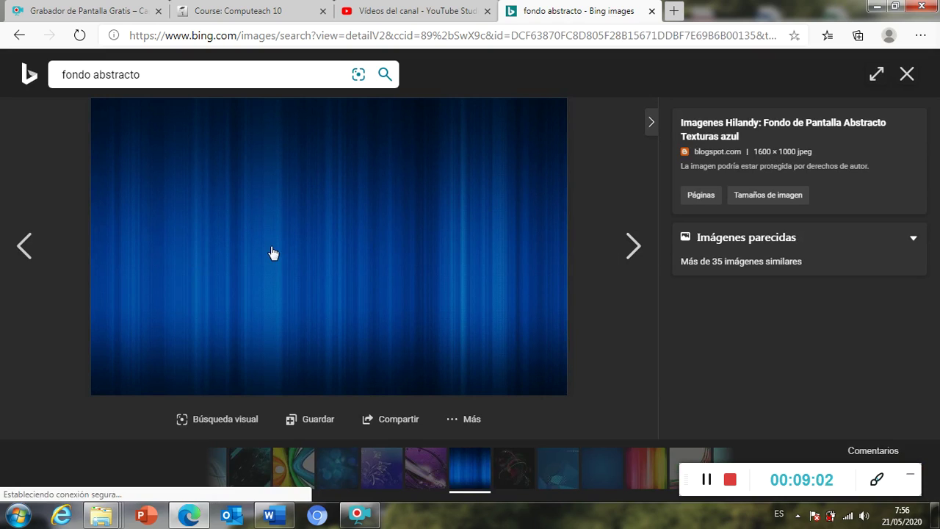
{"action": "right_click", "coordinate": [282, 215]}
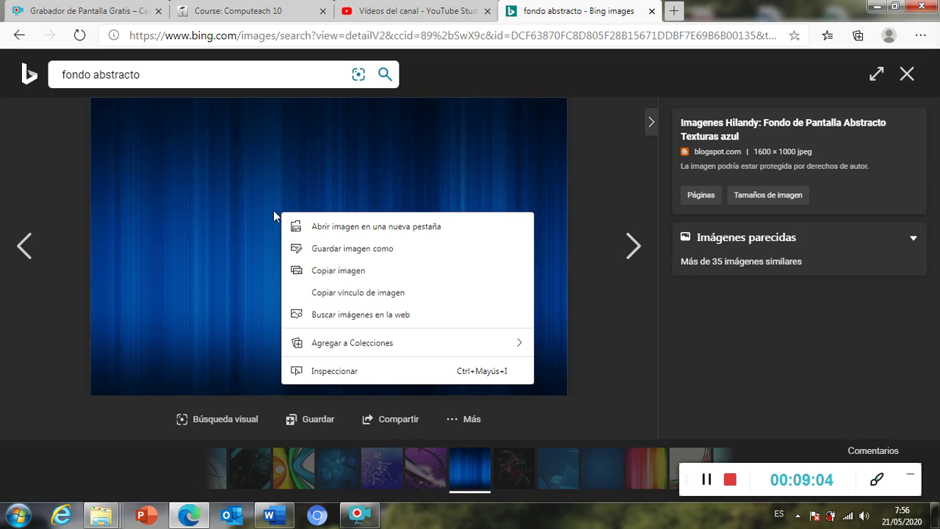
{"action": "left_click", "coordinate": [349, 250]}
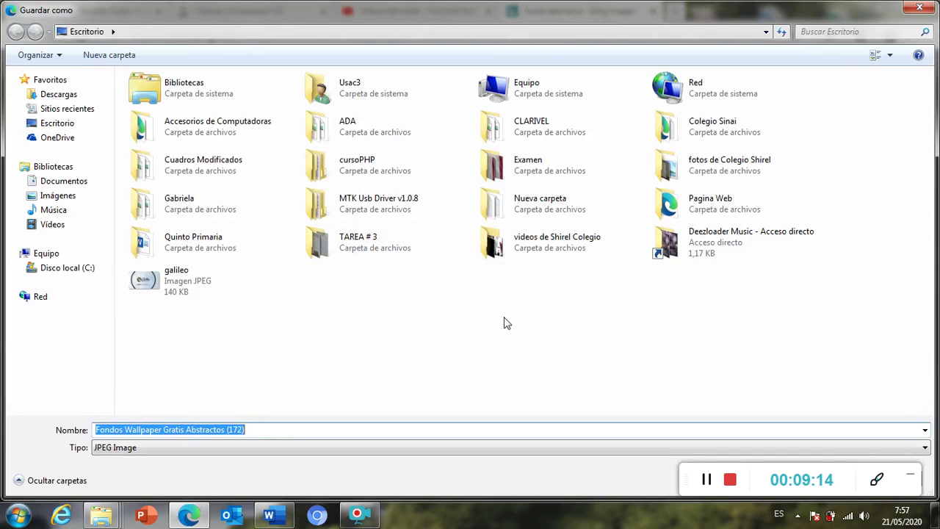
{"action": "left_click", "coordinate": [62, 126]}
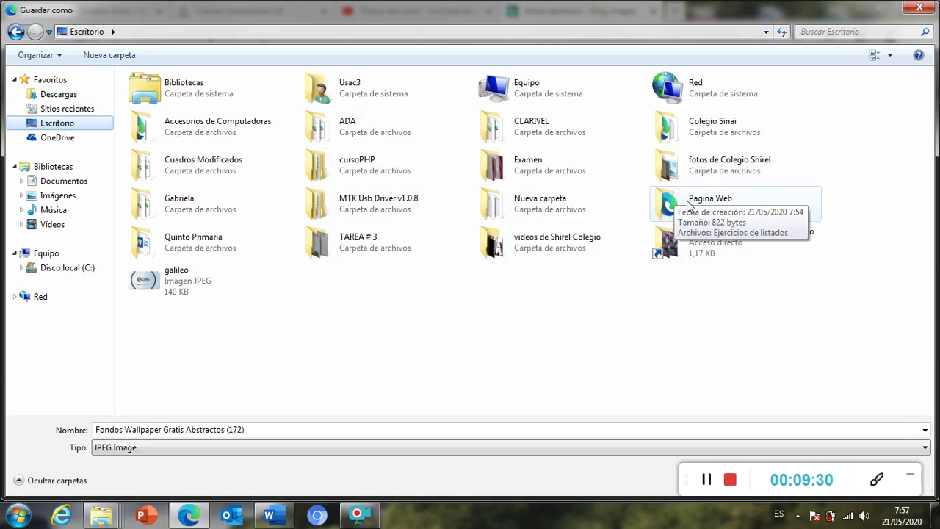
{"action": "double_click", "coordinate": [674, 205]}
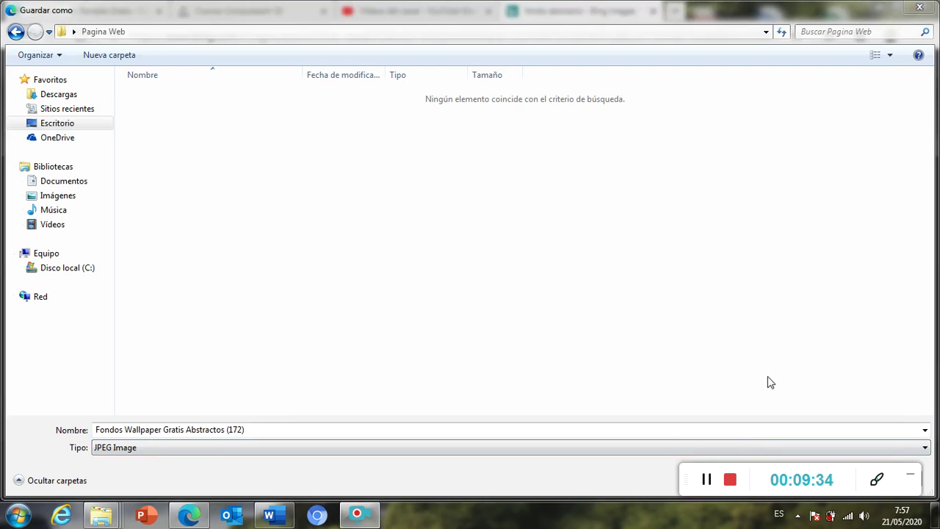
{"action": "left_click_drag", "start_coordinate": [761, 490], "coordinate": [753, 381]}
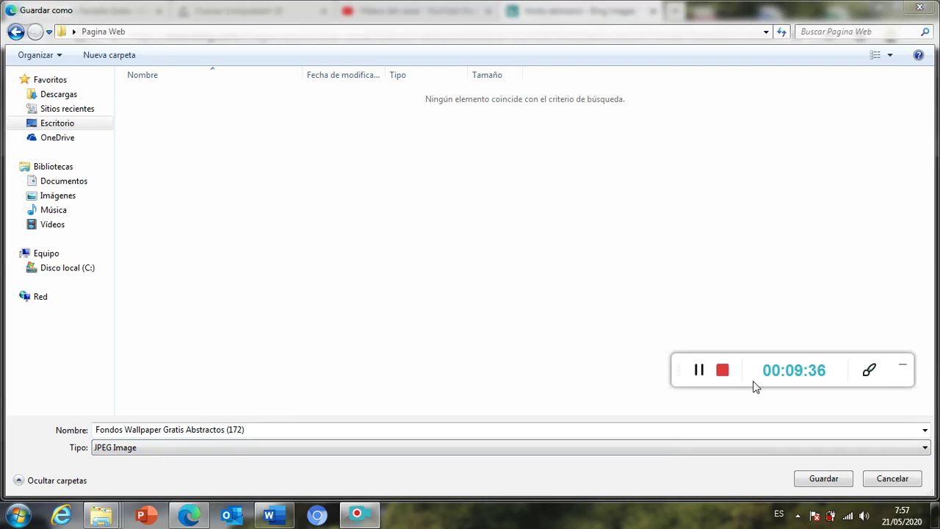
{"action": "left_click", "coordinate": [822, 479]}
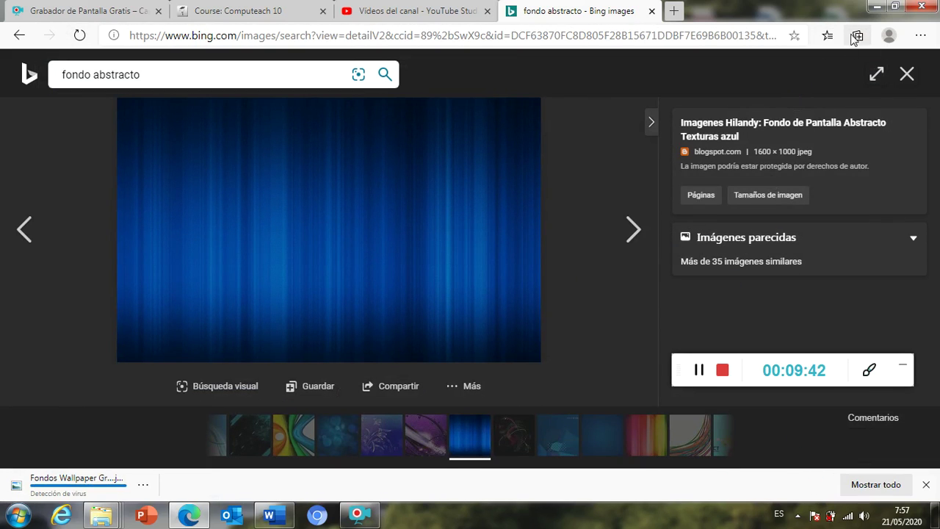
Minimize the open windows, check the Pagina Web folder for the downloaded background image, and close the folder.
{"action": "left_click", "coordinate": [876, 7]}
{"action": "left_click", "coordinate": [876, 6]}
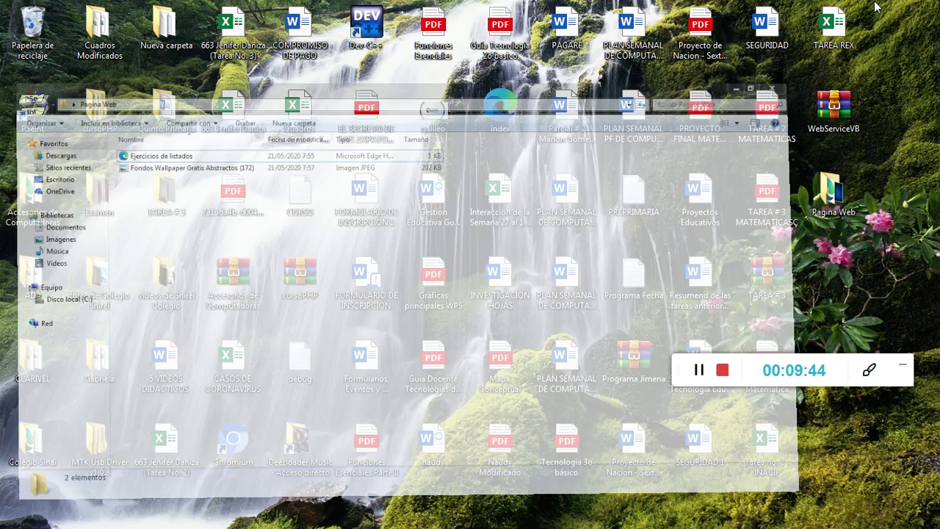
{"action": "left_click", "coordinate": [842, 187]}
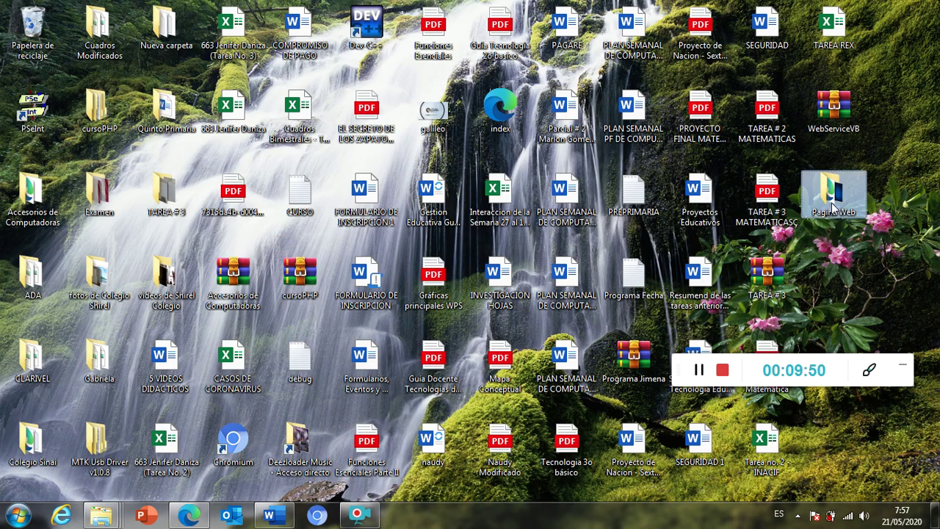
{"action": "double_click", "coordinate": [832, 208]}
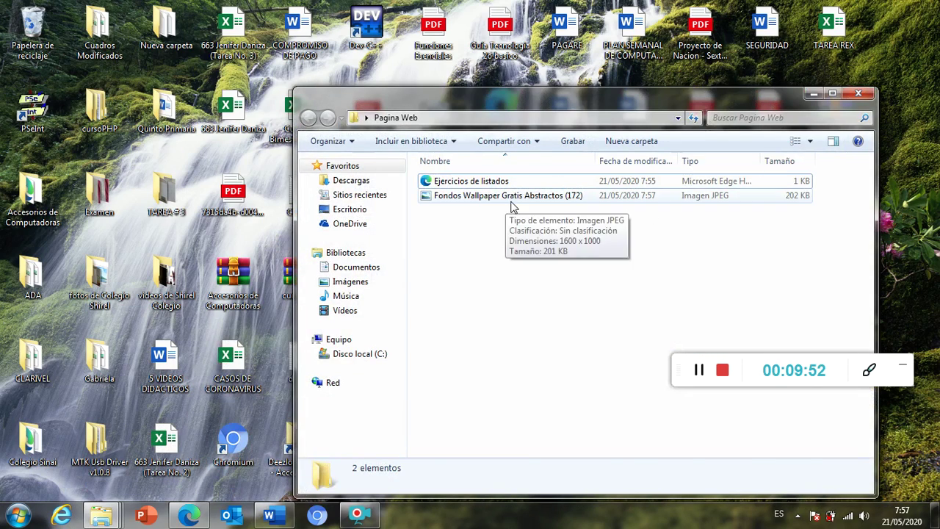
{"action": "left_click", "coordinate": [506, 197]}
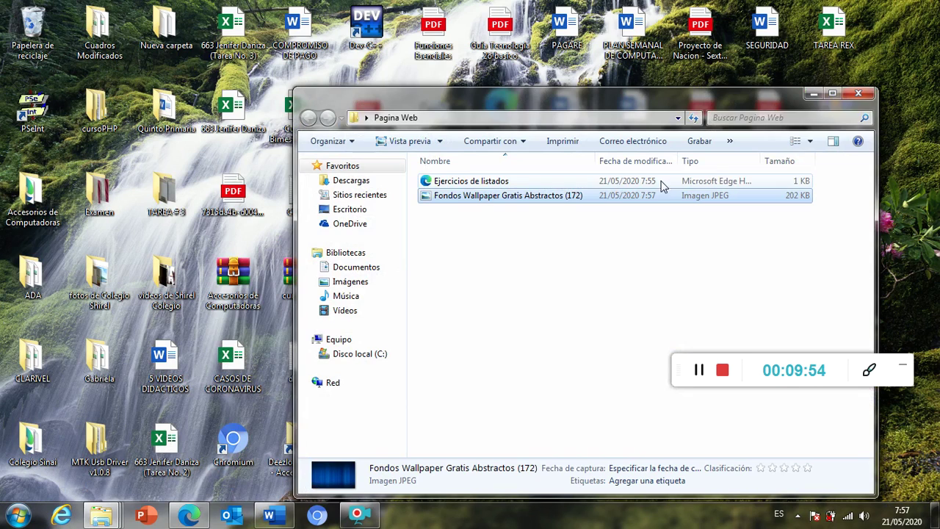
{"action": "left_click", "coordinate": [859, 96]}
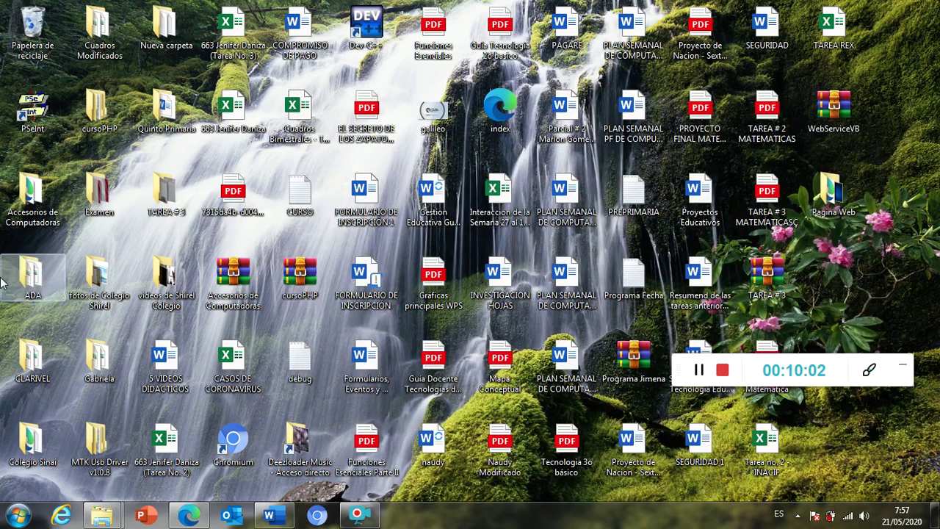
Switch to KompoZer and open the Ejercicios de listados page from the desktop's Pagina Web folder.
{"action": "left_click", "coordinate": [16, 516]}
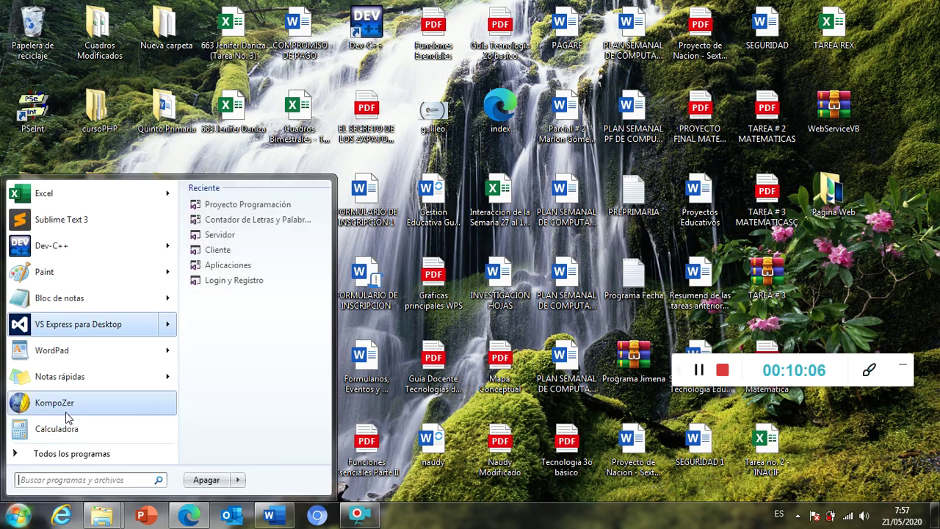
{"action": "left_click", "coordinate": [61, 403]}
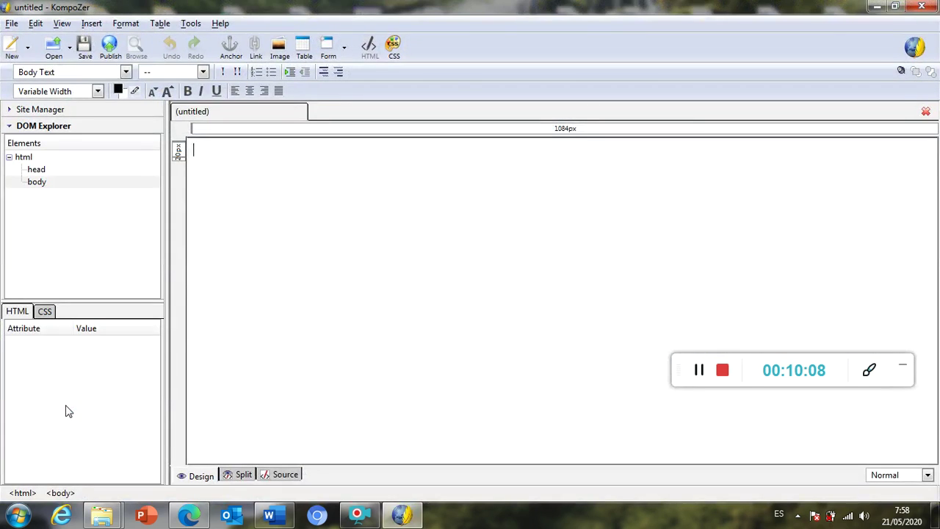
{"action": "left_click", "coordinate": [12, 24]}
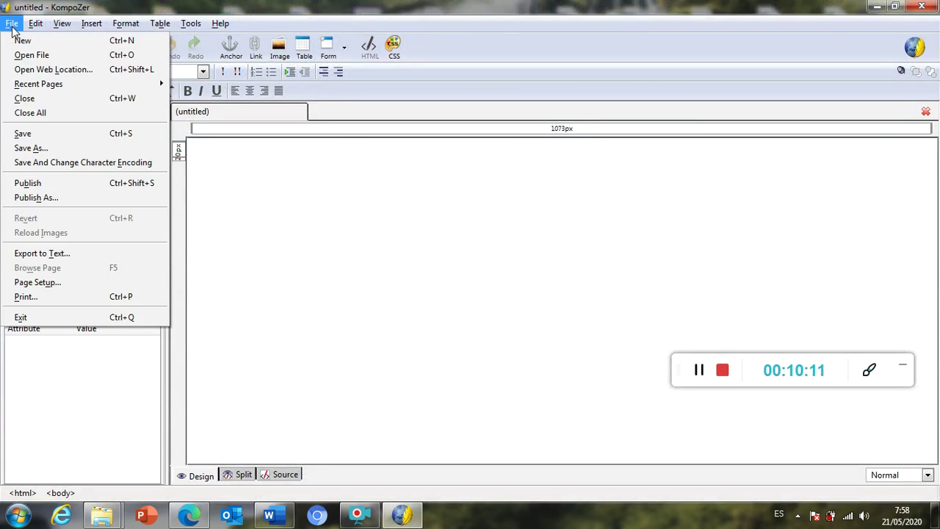
{"action": "left_click", "coordinate": [42, 55]}
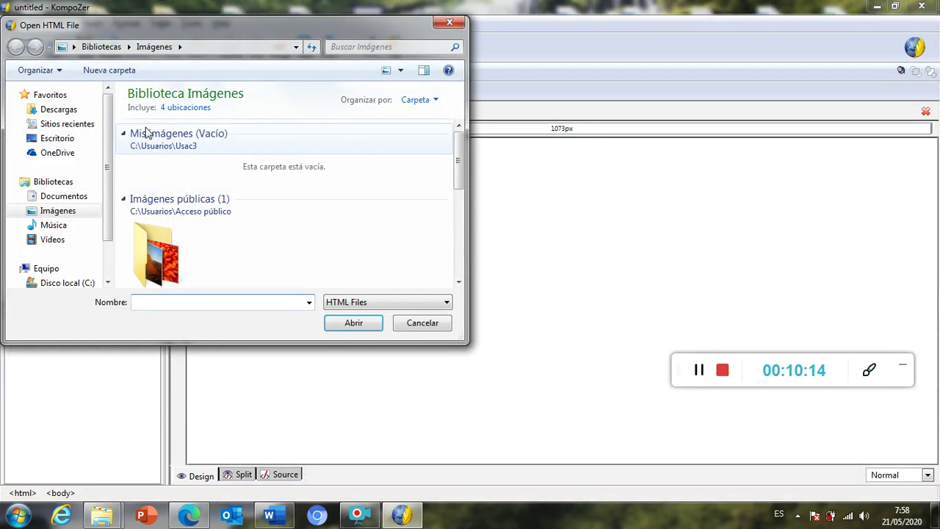
{"action": "left_click", "coordinate": [64, 139]}
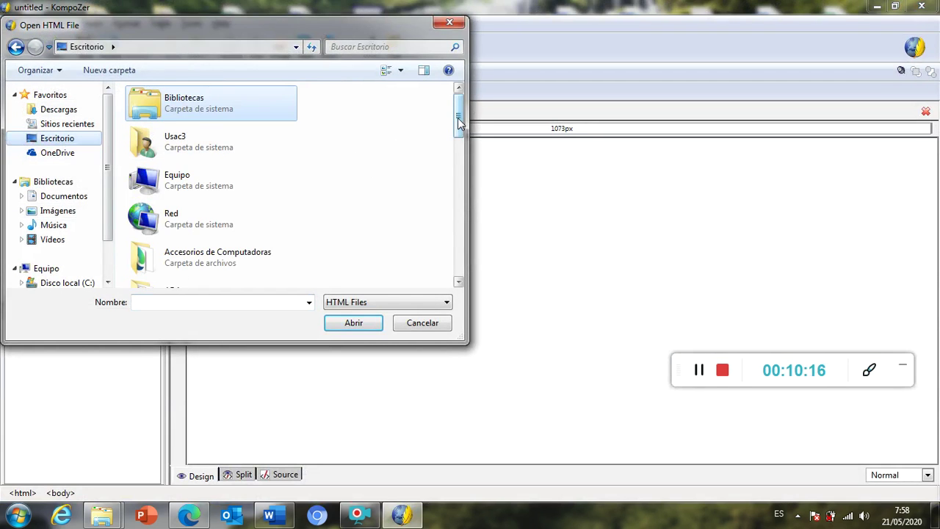
{"action": "left_click_drag", "start_coordinate": [458, 122], "coordinate": [456, 233]}
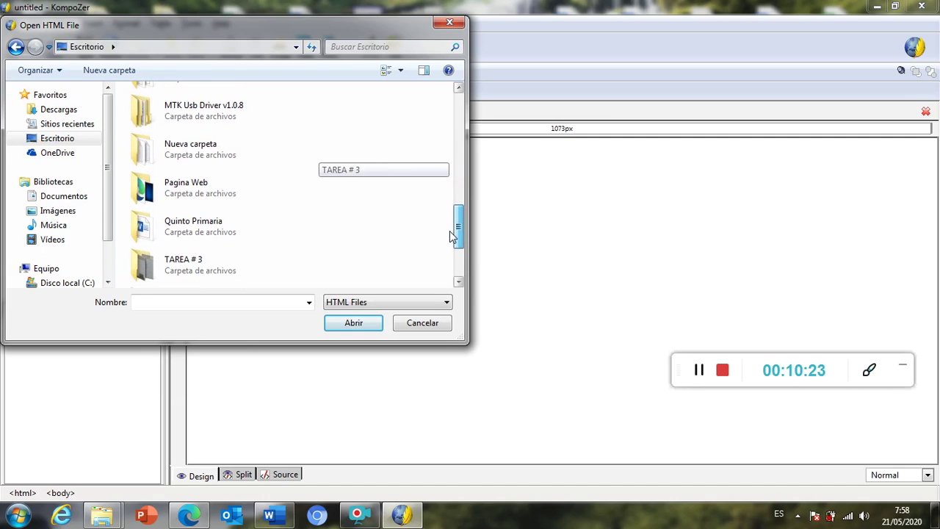
{"action": "double_click", "coordinate": [277, 206]}
{"action": "left_click", "coordinate": [165, 118]}
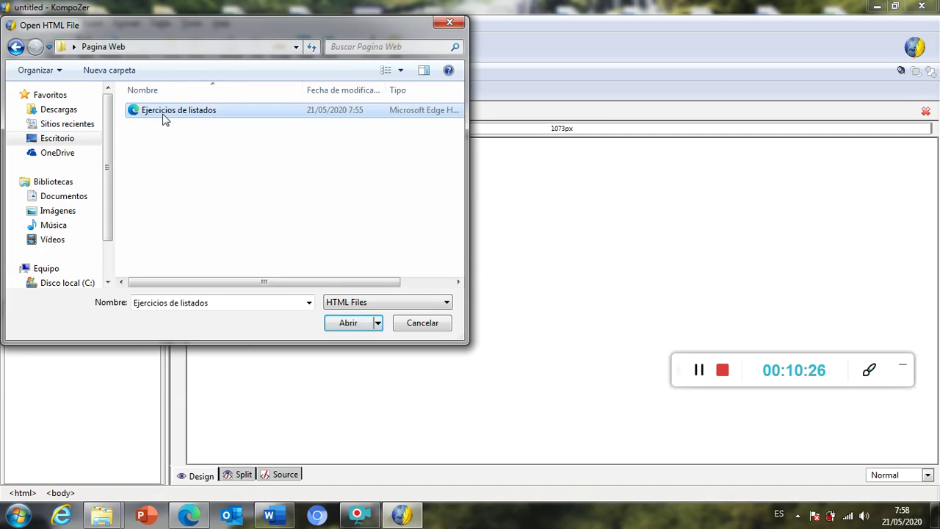
{"action": "left_click", "coordinate": [343, 325]}
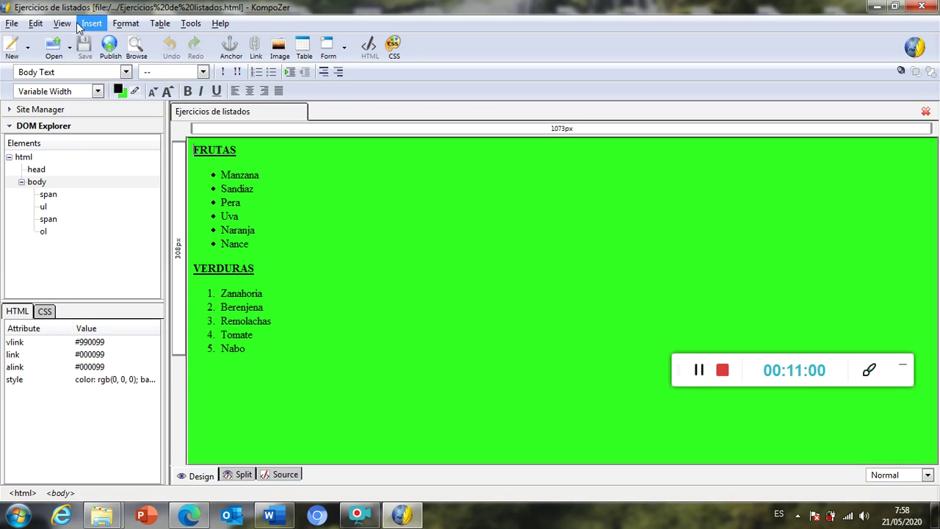
Try to set Fondos Wallpaper Gratis Abstractos (172) from the Pagina Web folder as the page's background image.
{"action": "left_click", "coordinate": [126, 22]}
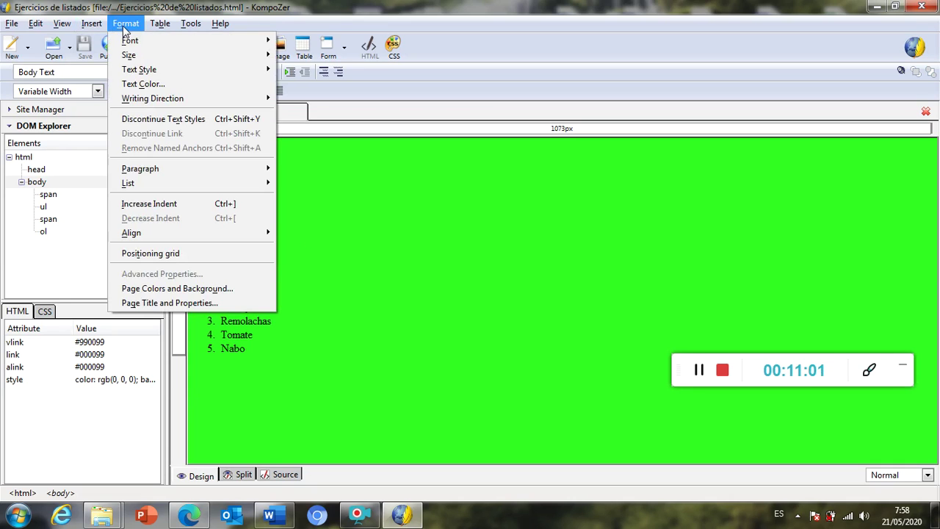
{"action": "left_click", "coordinate": [211, 291]}
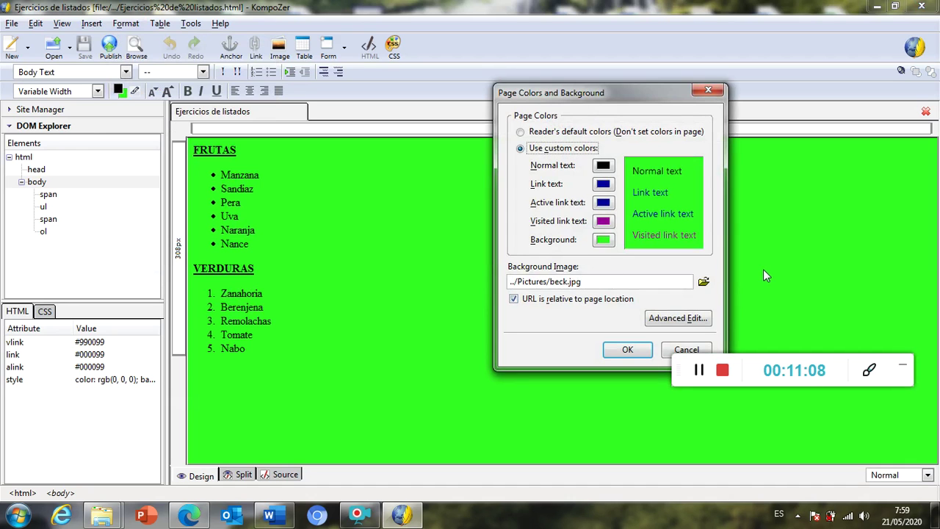
{"action": "left_click", "coordinate": [703, 282]}
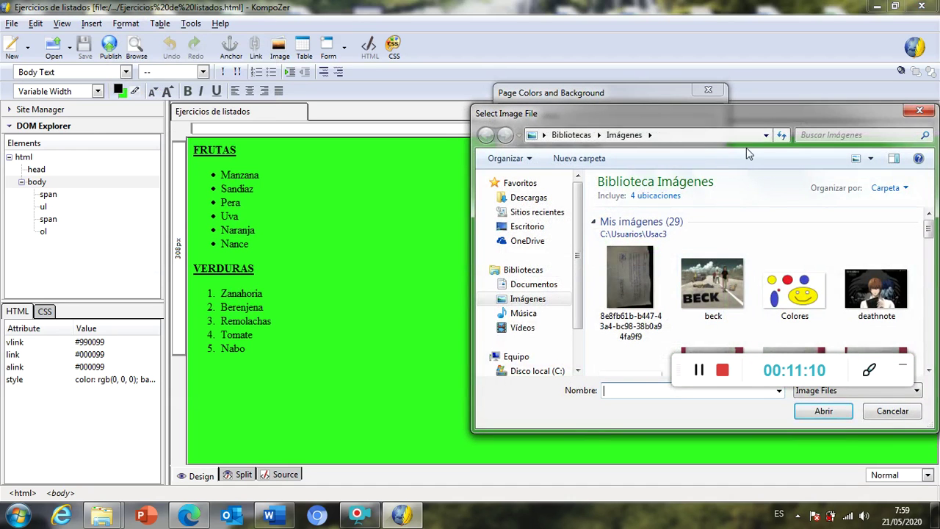
{"action": "left_click_drag", "start_coordinate": [757, 119], "coordinate": [468, 95]}
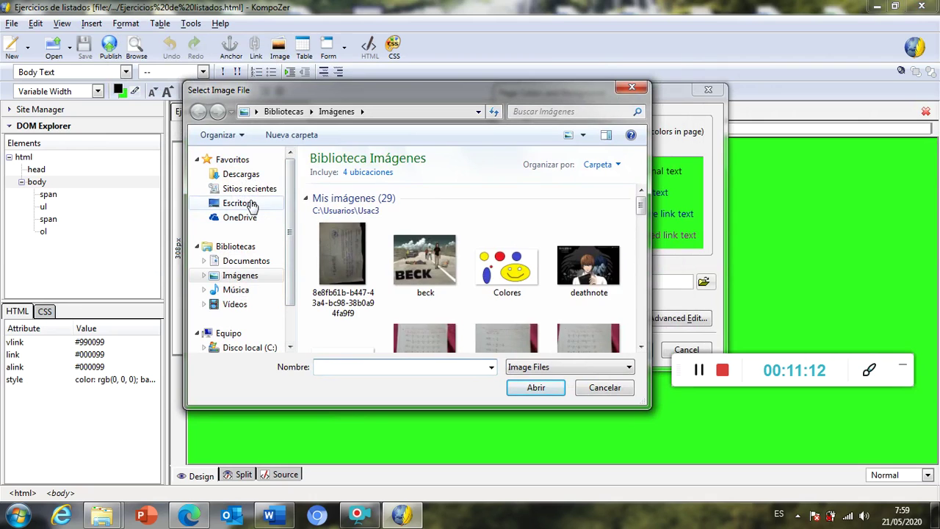
{"action": "left_click", "coordinate": [241, 203]}
{"action": "left_click_drag", "start_coordinate": [635, 209], "coordinate": [653, 302]}
{"action": "double_click", "coordinate": [367, 235]}
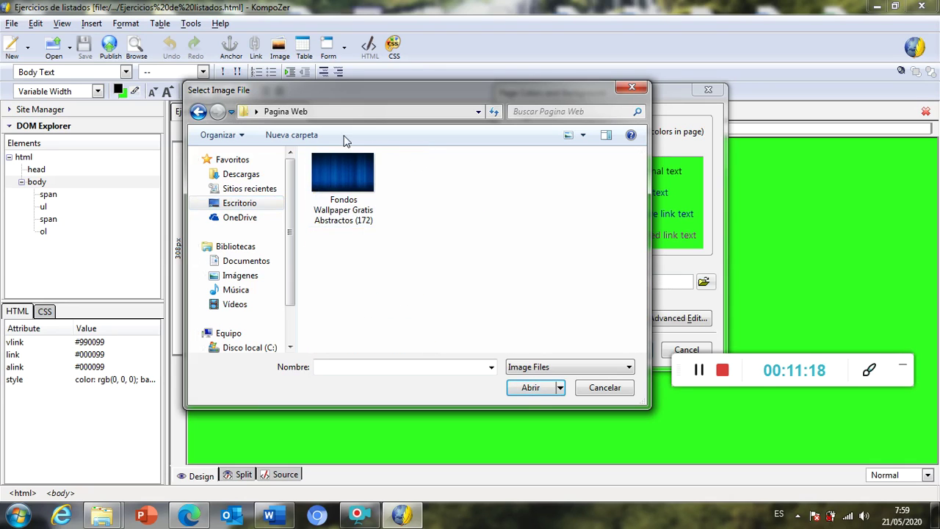
{"action": "left_click", "coordinate": [342, 185]}
{"action": "left_click", "coordinate": [520, 382]}
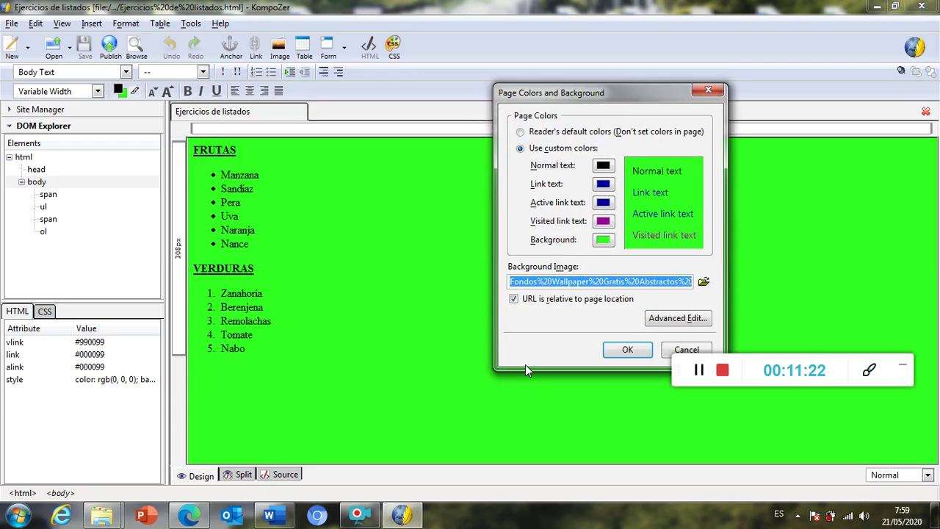
{"action": "left_click_drag", "start_coordinate": [625, 90], "coordinate": [568, 88]}
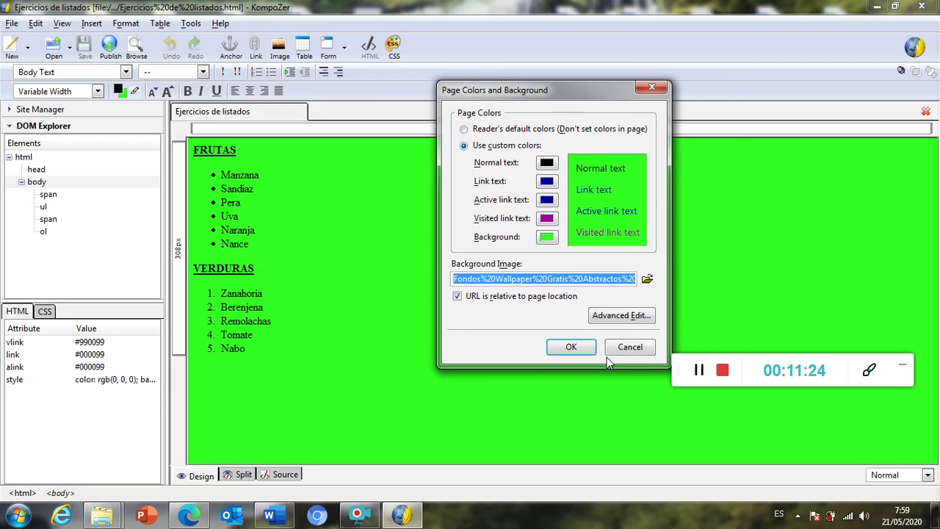
{"action": "left_click", "coordinate": [571, 349]}
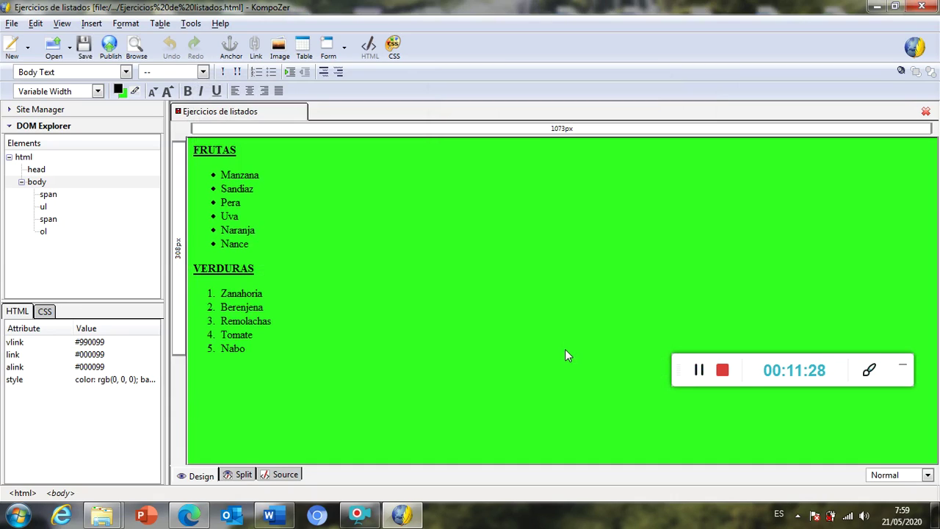
Select the whole page, check its body code in split view, and return to design view.
{"action": "key", "text": "ctrl+a"}
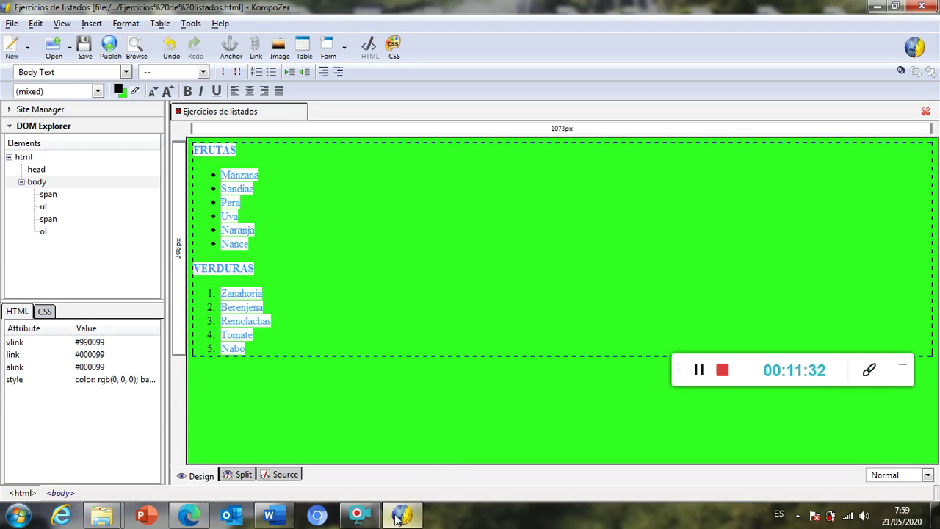
{"action": "left_click", "coordinate": [223, 475]}
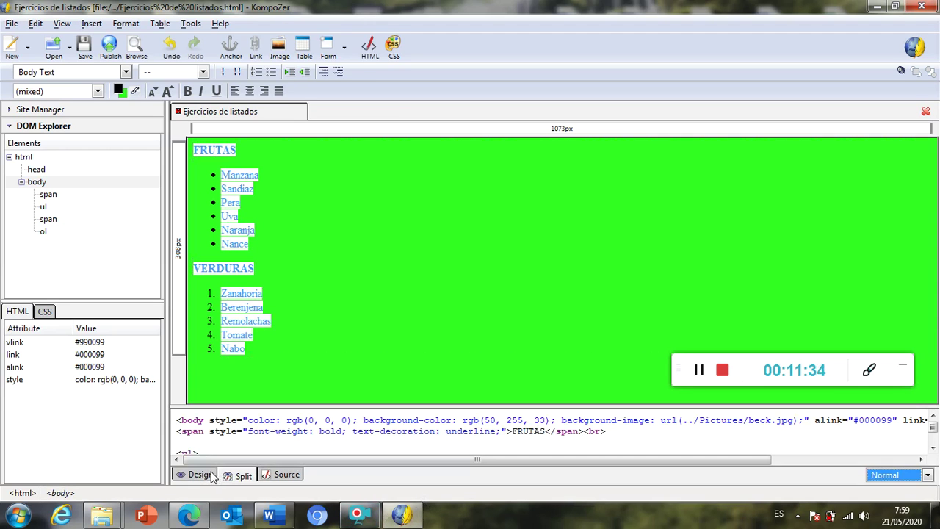
{"action": "left_click", "coordinate": [207, 475]}
{"action": "left_click", "coordinate": [294, 325]}
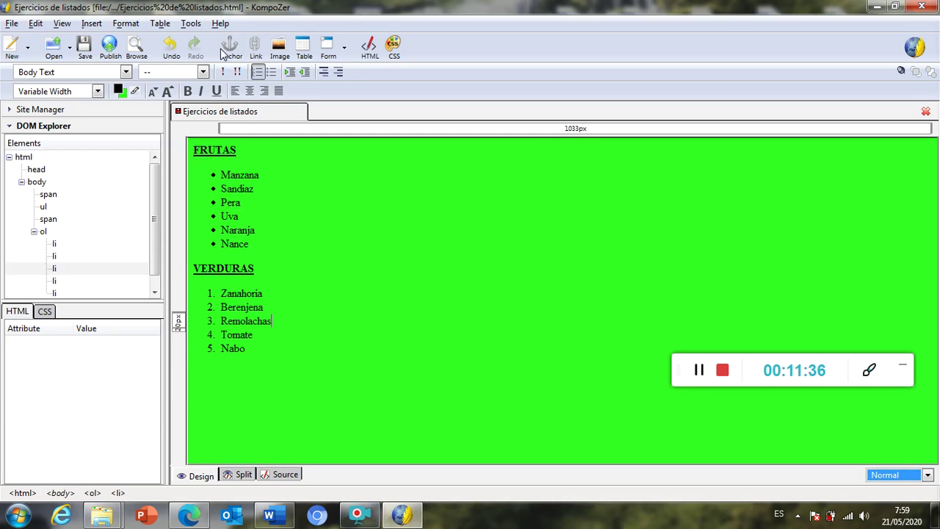
Retry setting Fondos Wallpaper Gratis Abstractos (172) from the Pagina Web folder as the page's background image.
{"action": "left_click", "coordinate": [12, 25]}
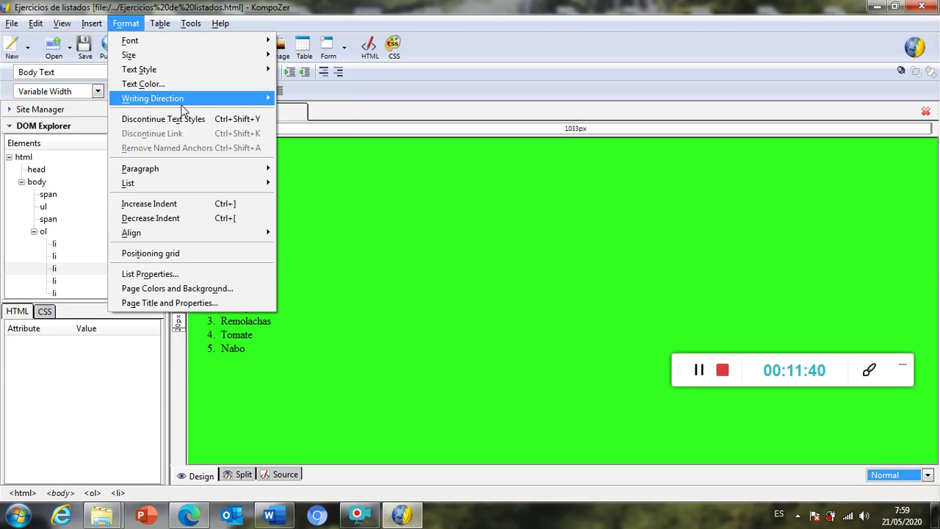
{"action": "left_click", "coordinate": [176, 290]}
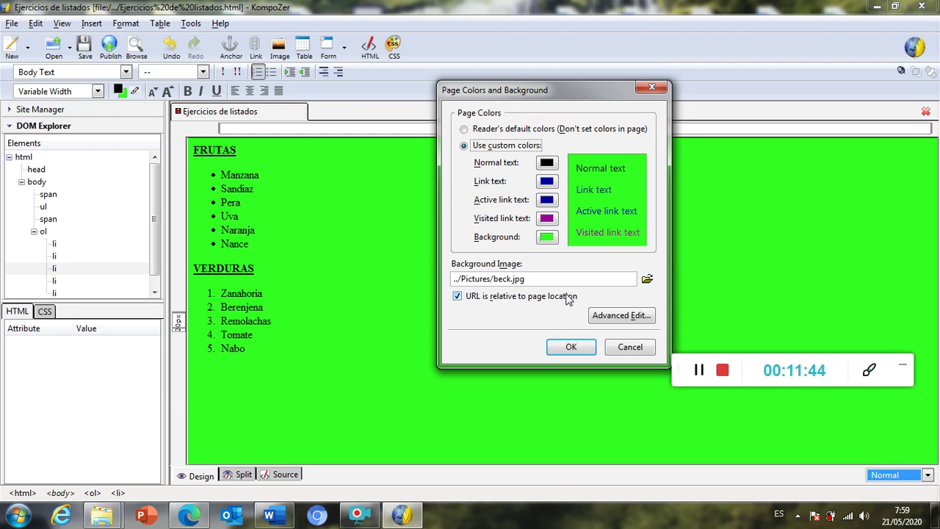
{"action": "left_click", "coordinate": [647, 279]}
{"action": "left_click", "coordinate": [597, 187]}
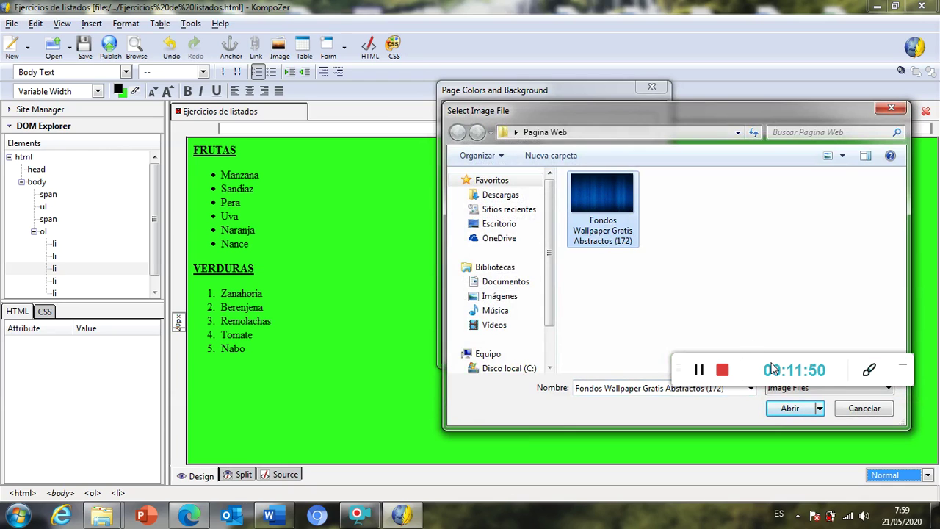
{"action": "left_click", "coordinate": [791, 411]}
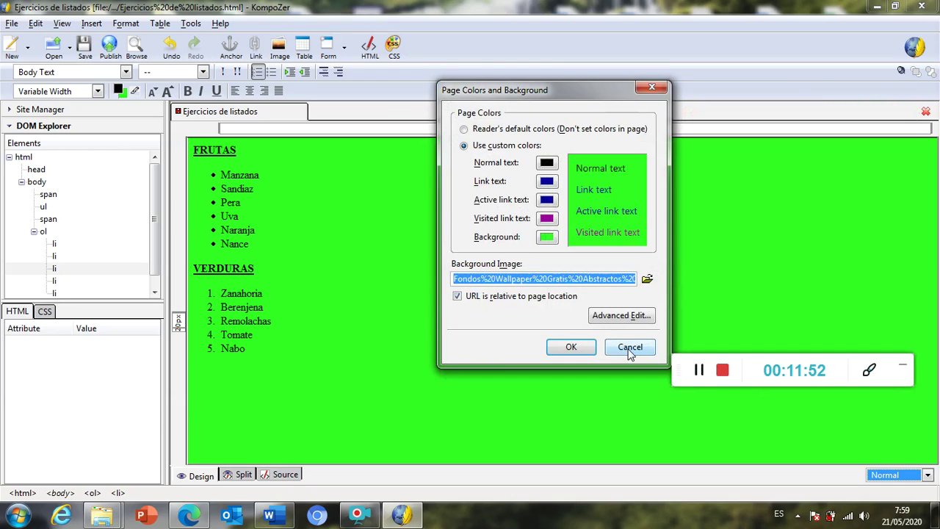
{"action": "left_click", "coordinate": [572, 348]}
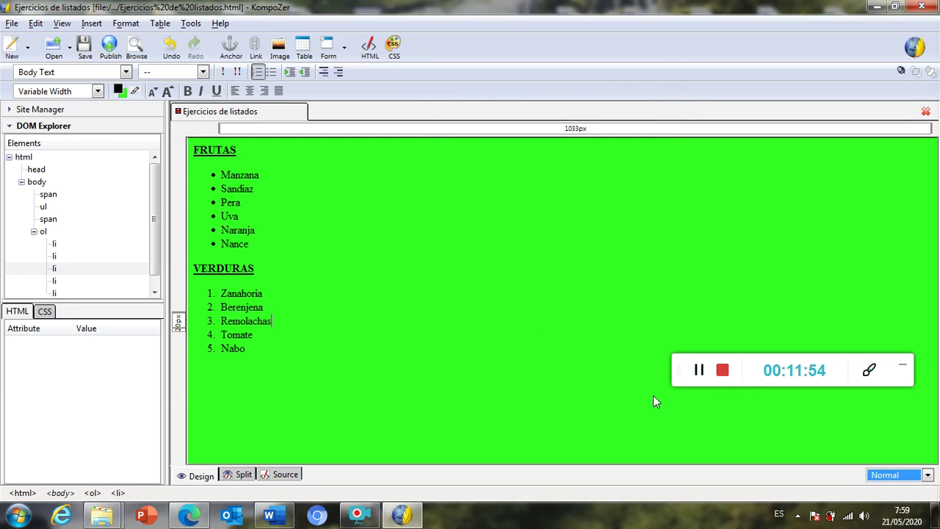
Open the Pagina Web folder from the desktop and rename the Fondos Wallpaper Gratis Abstractos (172) image as fondo.
{"action": "left_click", "coordinate": [937, 516]}
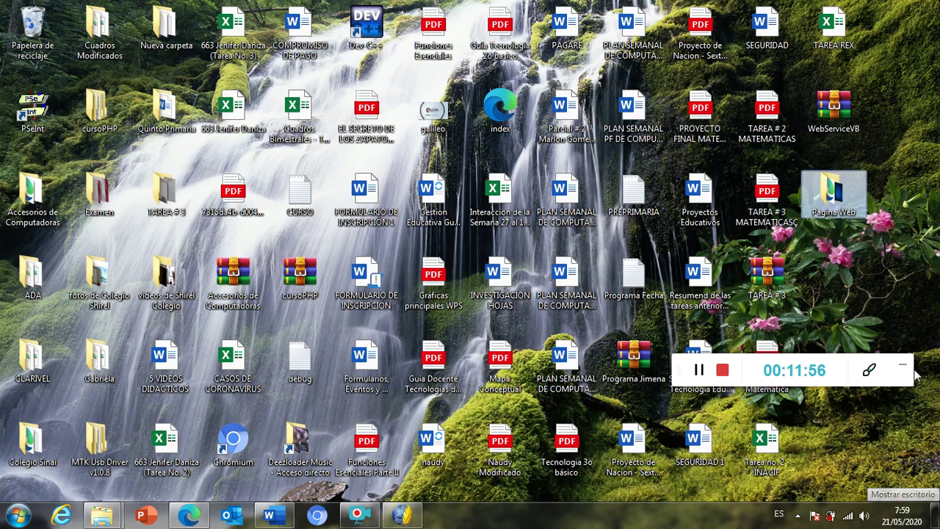
{"action": "double_click", "coordinate": [834, 192]}
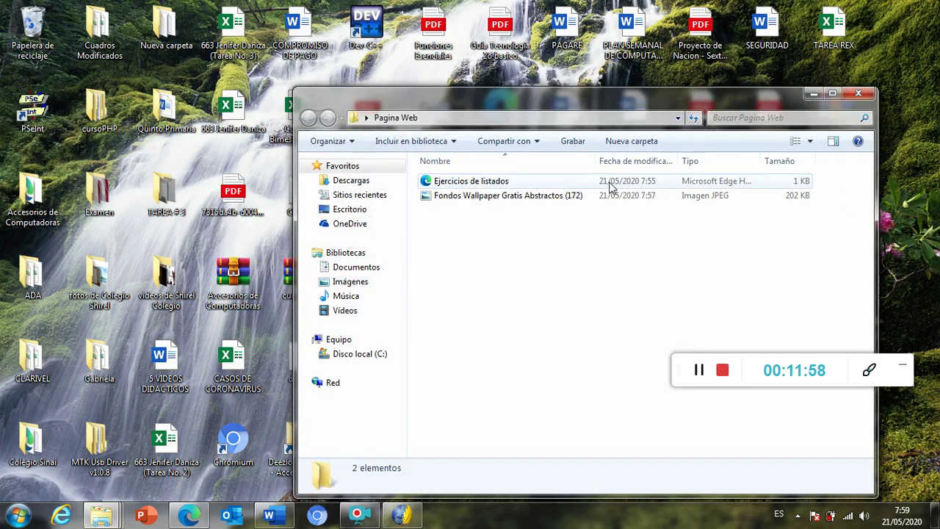
{"action": "left_click", "coordinate": [541, 203]}
{"action": "right_click", "coordinate": [537, 204]}
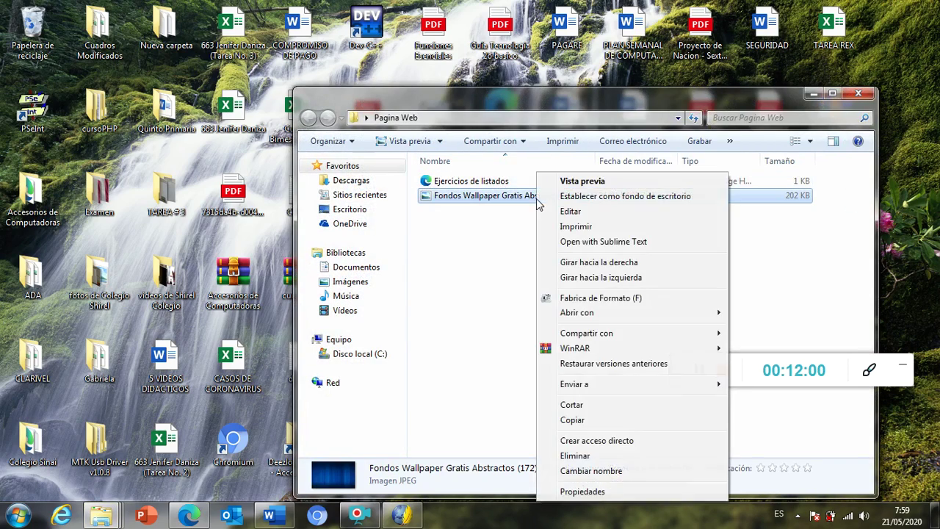
{"action": "left_click", "coordinate": [601, 470]}
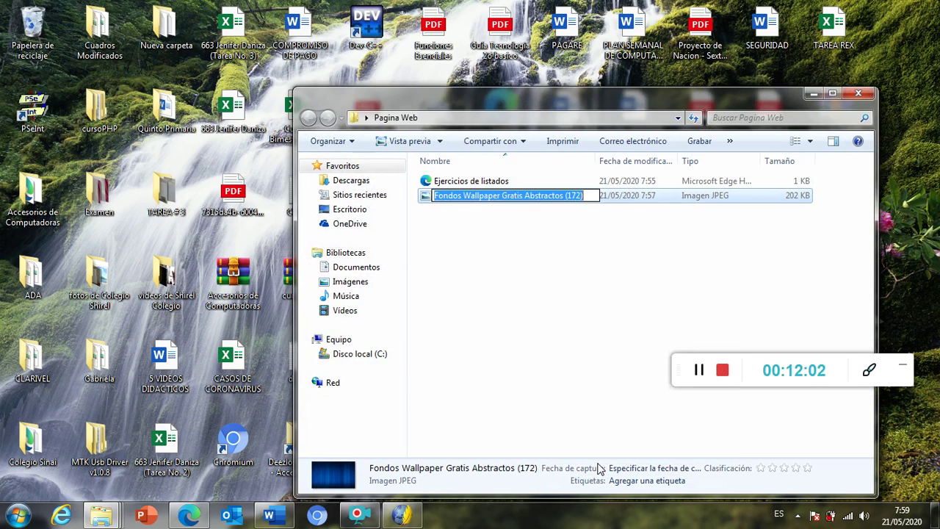
{"action": "type", "text": "fondo"}
{"action": "key", "text": "BackSpace"}
{"action": "key", "text": "BackSpace"}
{"action": "key", "text": "BackSpace"}
{"action": "key", "text": "BackSpace"}
{"action": "type", "text": "ondo"}
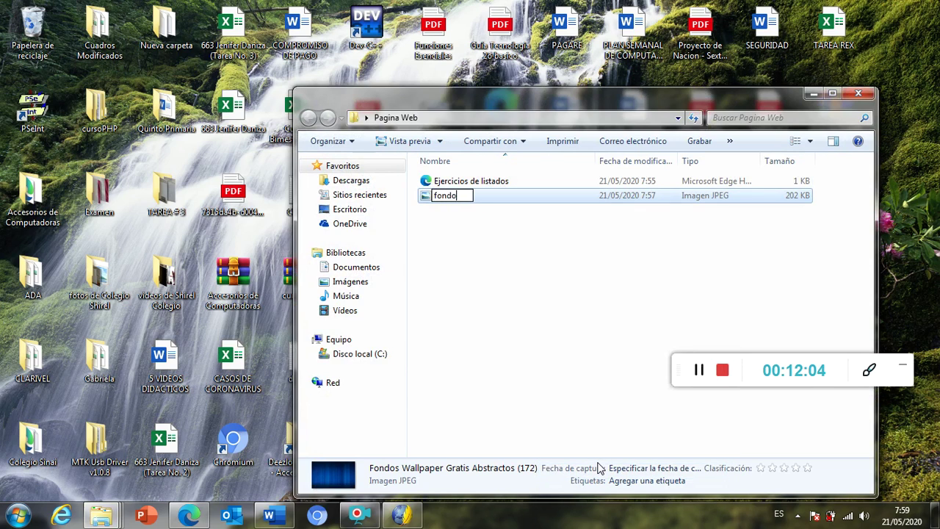
{"action": "key", "text": "Return"}
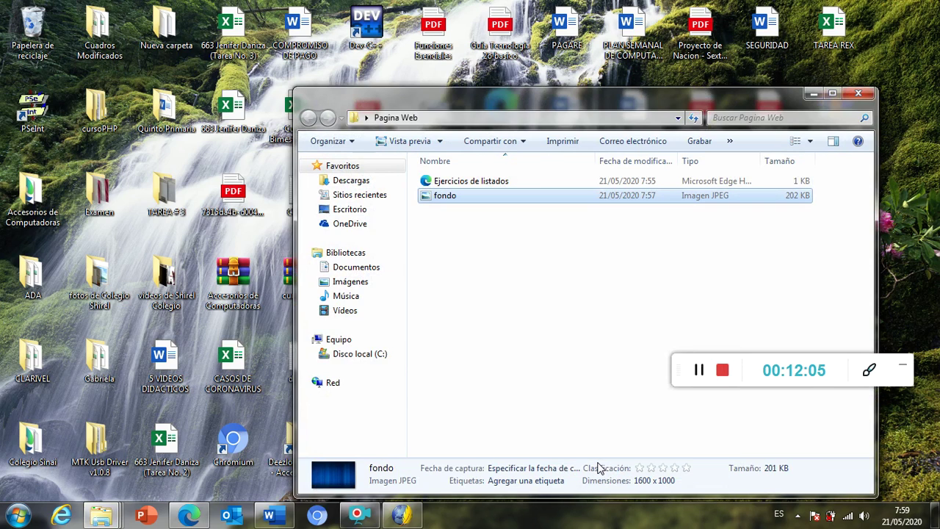
Switch back to KompoZer and set fondo.jpg from the Pagina Web folder as the page's background image.
{"action": "left_click", "coordinate": [409, 517]}
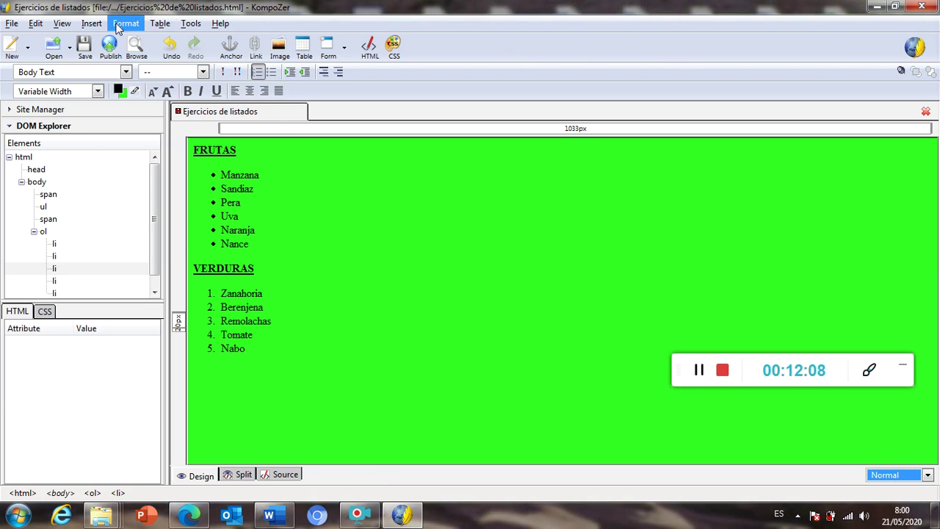
{"action": "left_click", "coordinate": [118, 24]}
{"action": "left_click", "coordinate": [221, 287]}
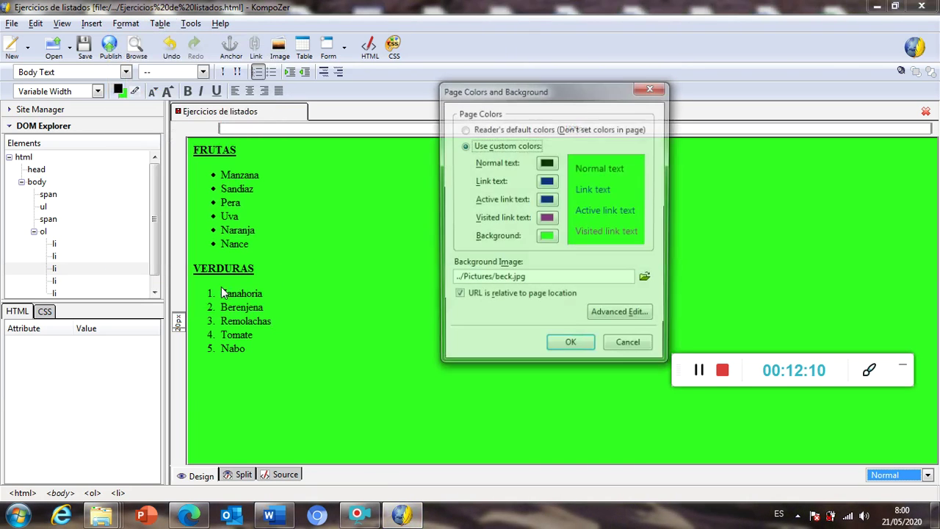
{"action": "left_click", "coordinate": [644, 276]}
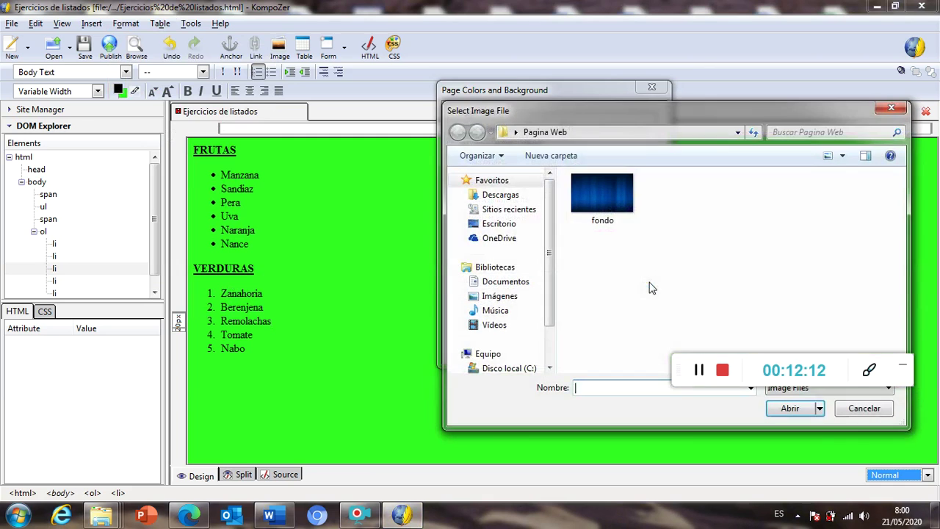
{"action": "left_click", "coordinate": [611, 195]}
{"action": "left_click", "coordinate": [783, 408]}
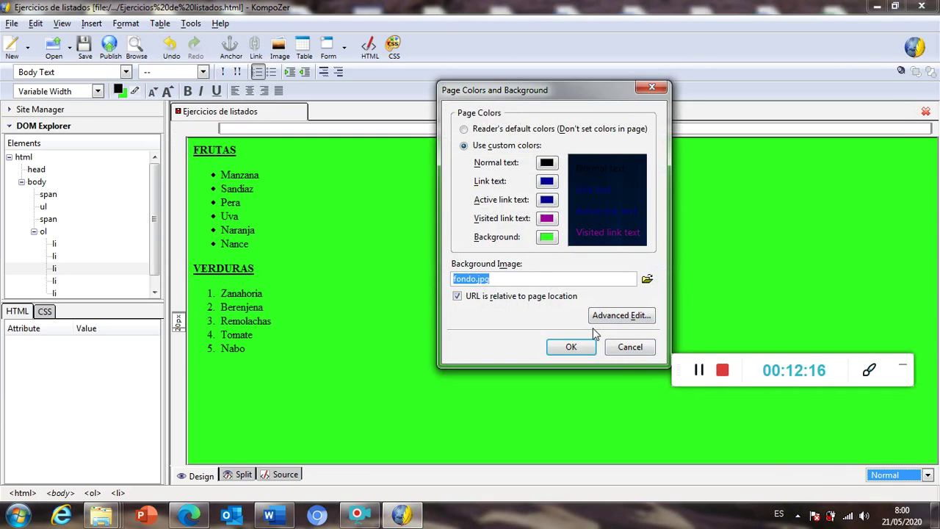
{"action": "left_click", "coordinate": [572, 348]}
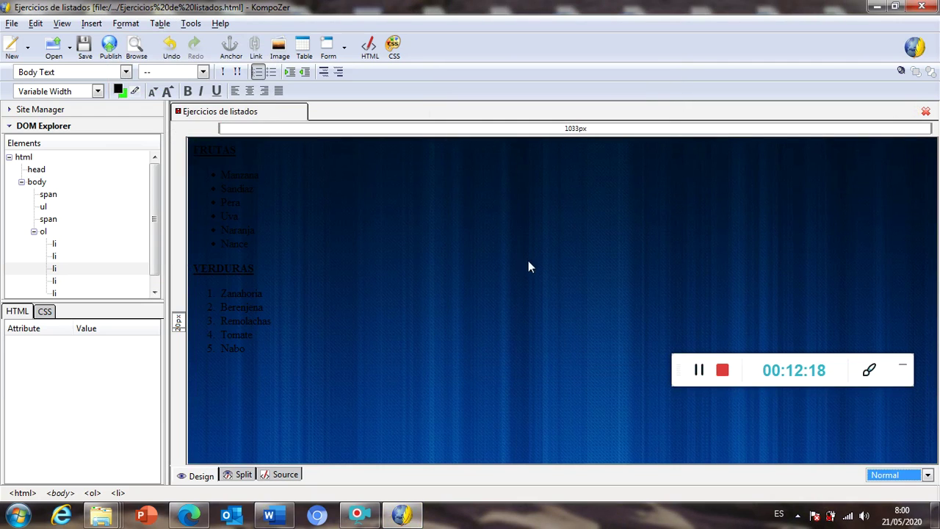
{"action": "left_click", "coordinate": [394, 297]}
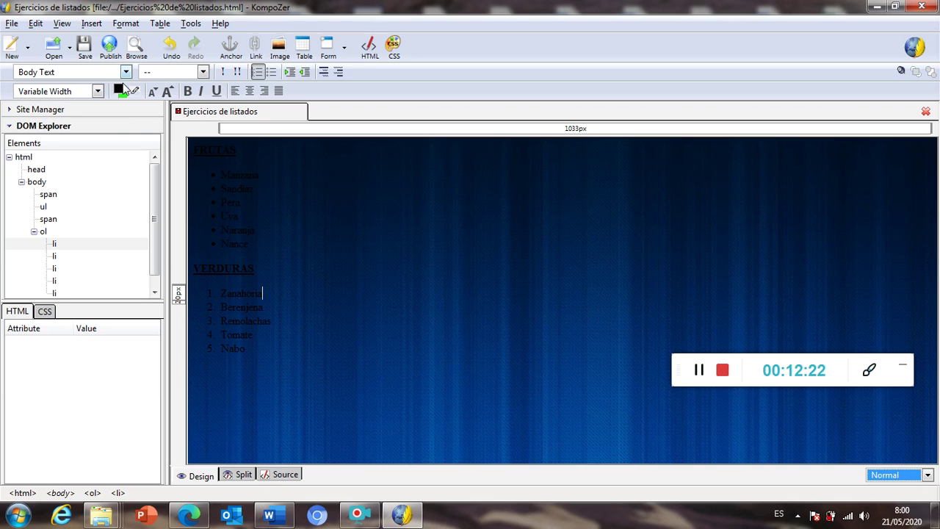
Save the Ejercicios de listados page with its new background, dismissing the publishing settings without publishing.
{"action": "left_click", "coordinate": [108, 48]}
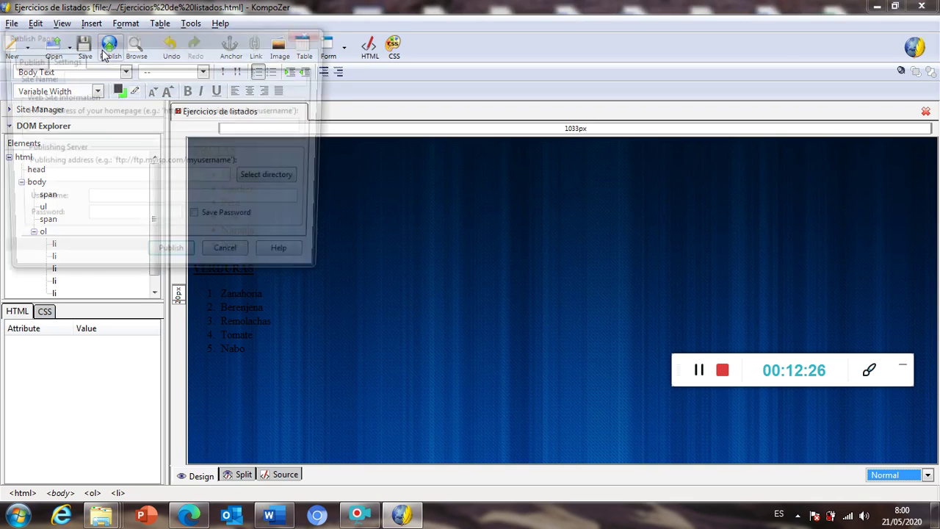
{"action": "left_click", "coordinate": [310, 34]}
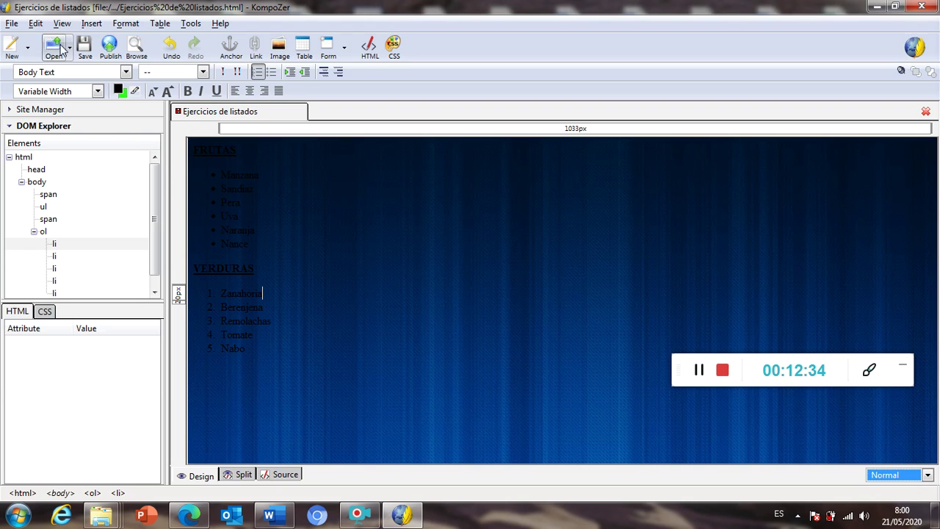
{"action": "left_click", "coordinate": [85, 45]}
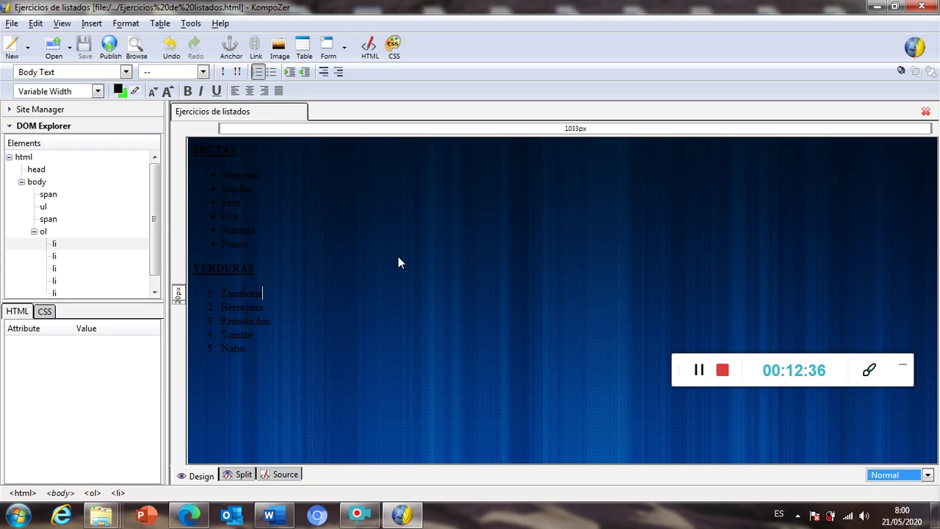
Preview the page in the browser, highlight its lists to check their legibility against the background, and close the preview.
{"action": "key", "text": "F12"}
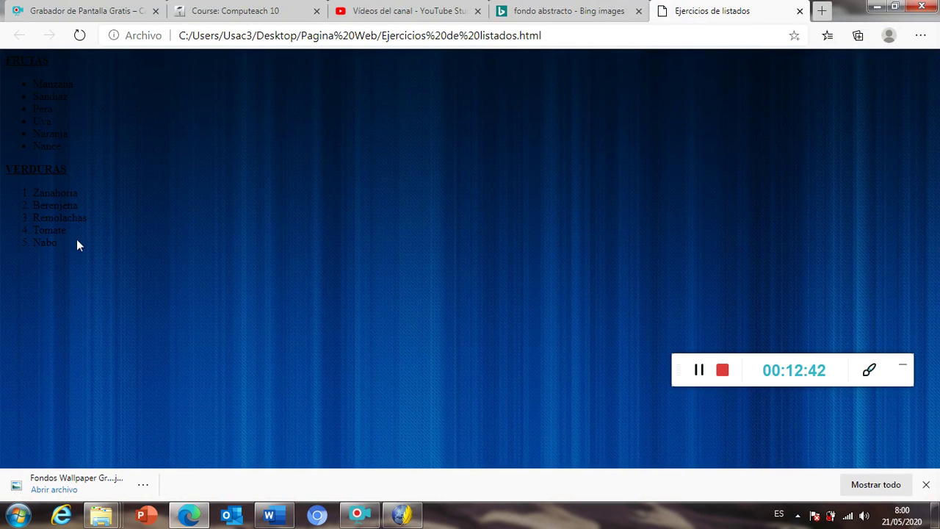
{"action": "left_click_drag", "start_coordinate": [67, 230], "coordinate": [3, 48]}
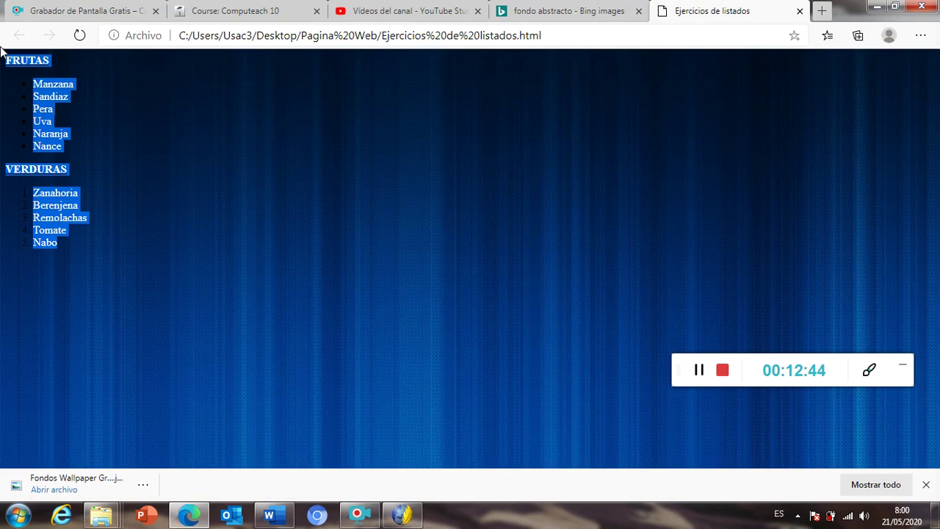
{"action": "left_click", "coordinate": [75, 133]}
{"action": "left_click_drag", "start_coordinate": [60, 240], "coordinate": [3, 57]}
{"action": "left_click", "coordinate": [78, 147]}
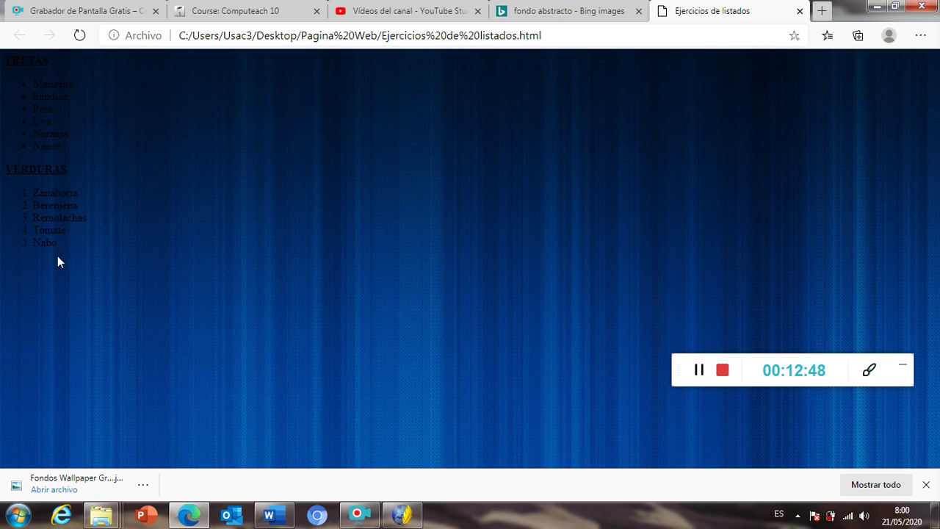
{"action": "left_click", "coordinate": [925, 484]}
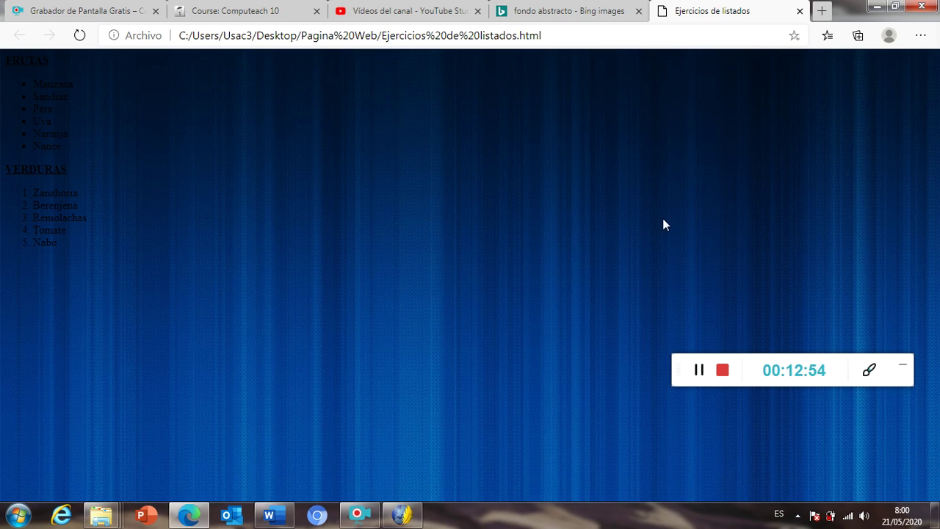
{"action": "left_click", "coordinate": [800, 11]}
Show the desktop, open the Pagina Web folder, and check that it holds both the page and the fondo image.
{"action": "key", "text": "super+d"}
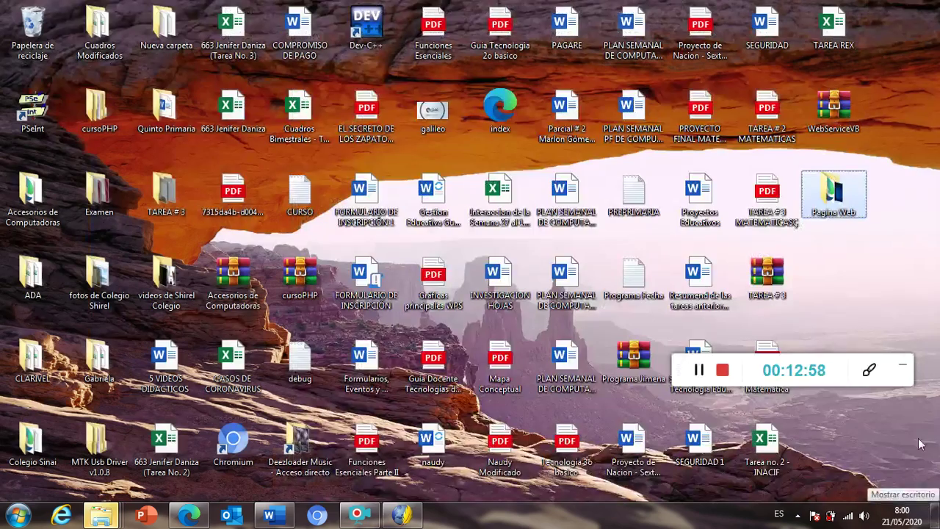
{"action": "double_click", "coordinate": [843, 210]}
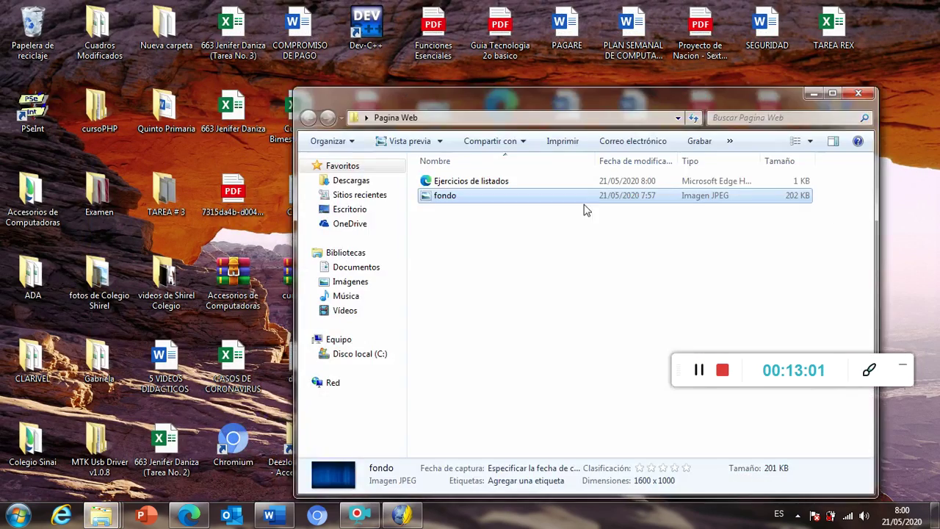
{"action": "left_click", "coordinate": [514, 235]}
{"action": "left_click", "coordinate": [476, 182]}
{"action": "left_click", "coordinate": [478, 246]}
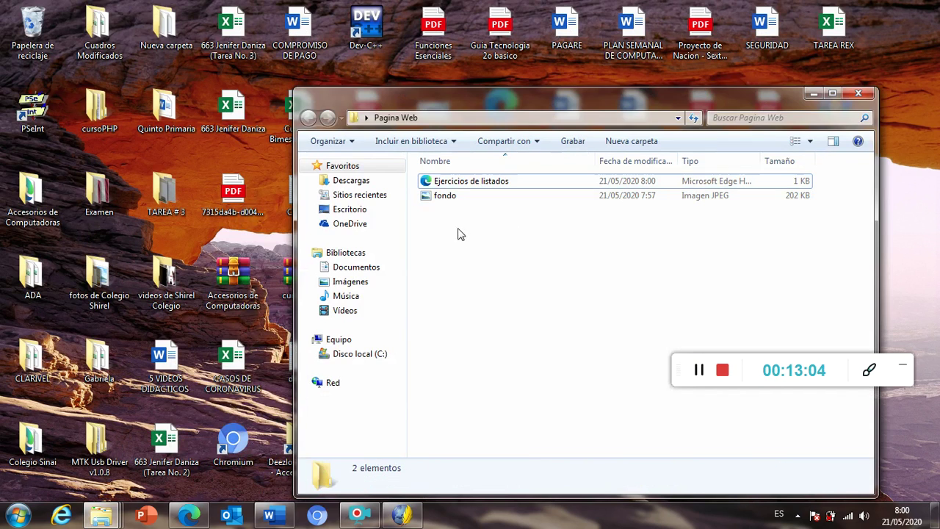
{"action": "left_click", "coordinate": [450, 202]}
{"action": "left_click", "coordinate": [472, 232]}
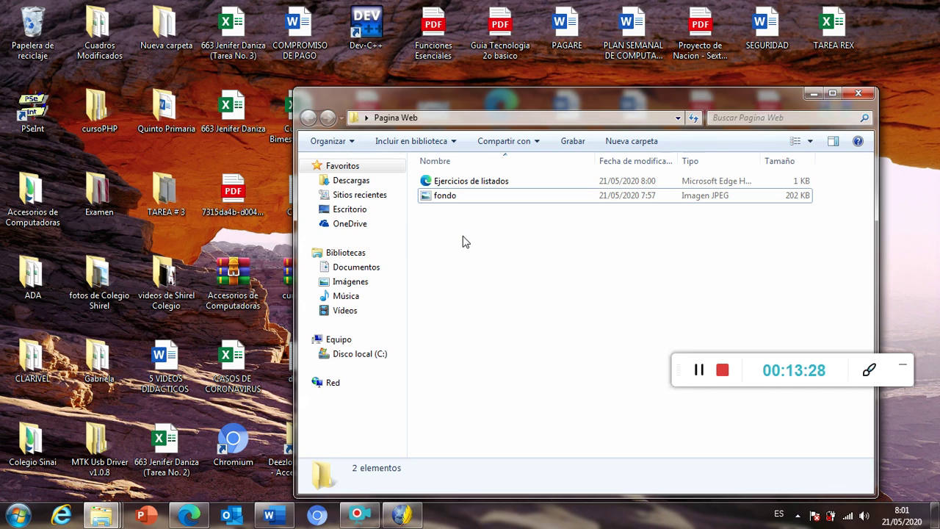
{"action": "left_click_drag", "start_coordinate": [526, 96], "coordinate": [395, 75]}
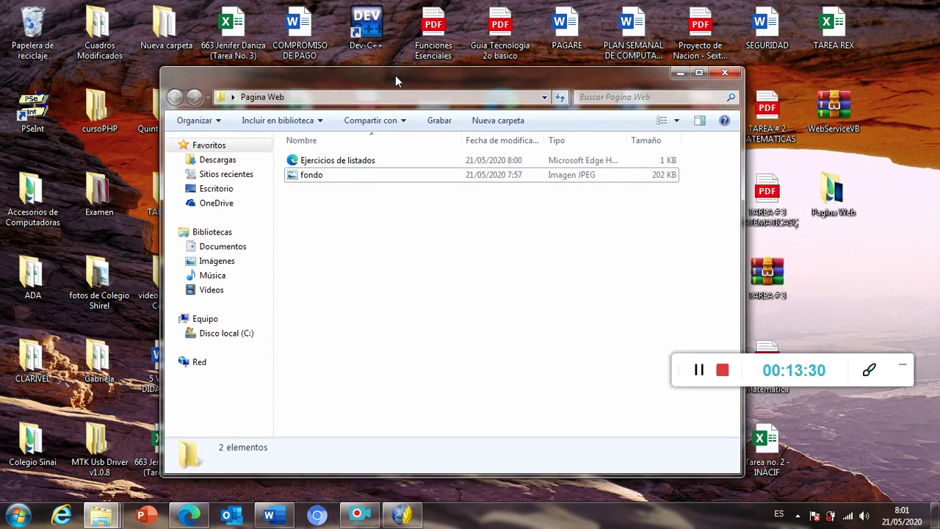